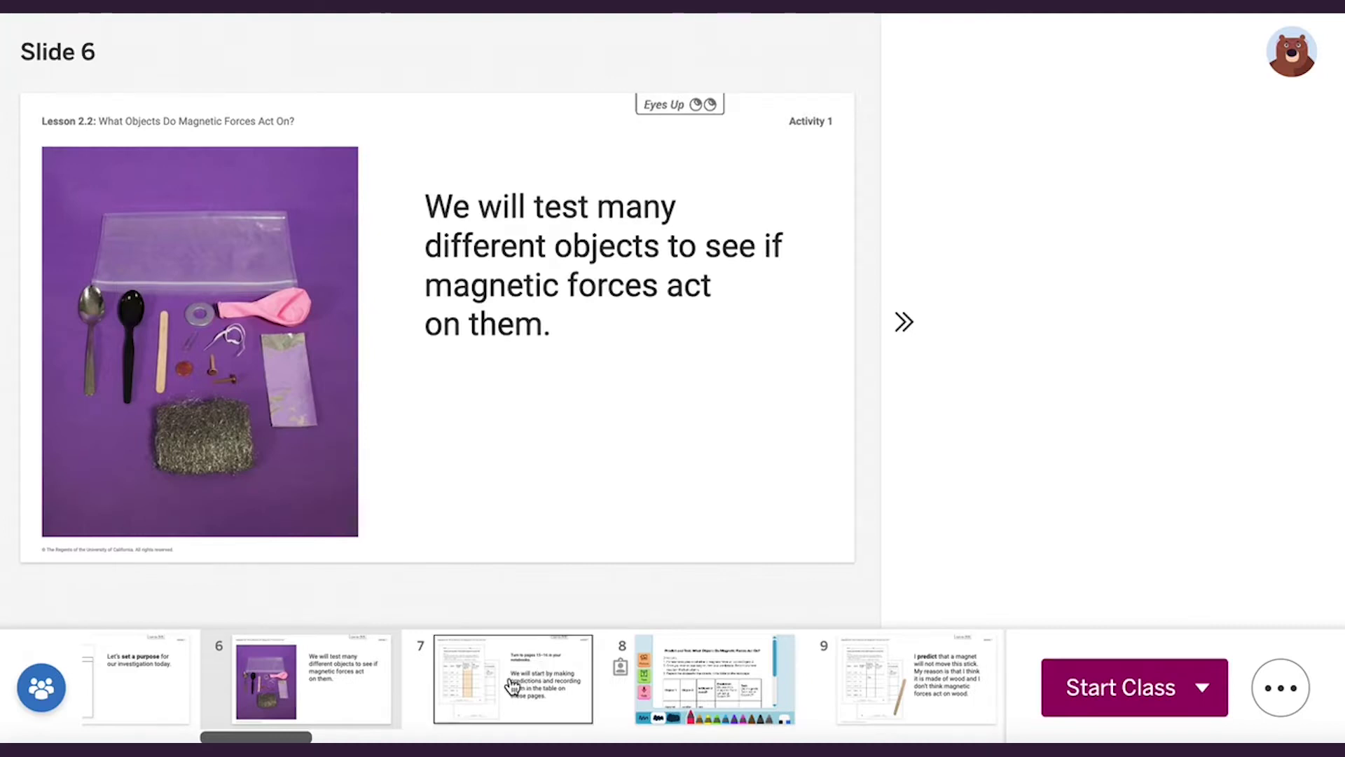
- Page through Lesson 1.3 slides 7–10, then back through slides 2–5
{"action": "left_click", "coordinate": [514, 685]}
{"action": "left_click", "coordinate": [650, 679]}
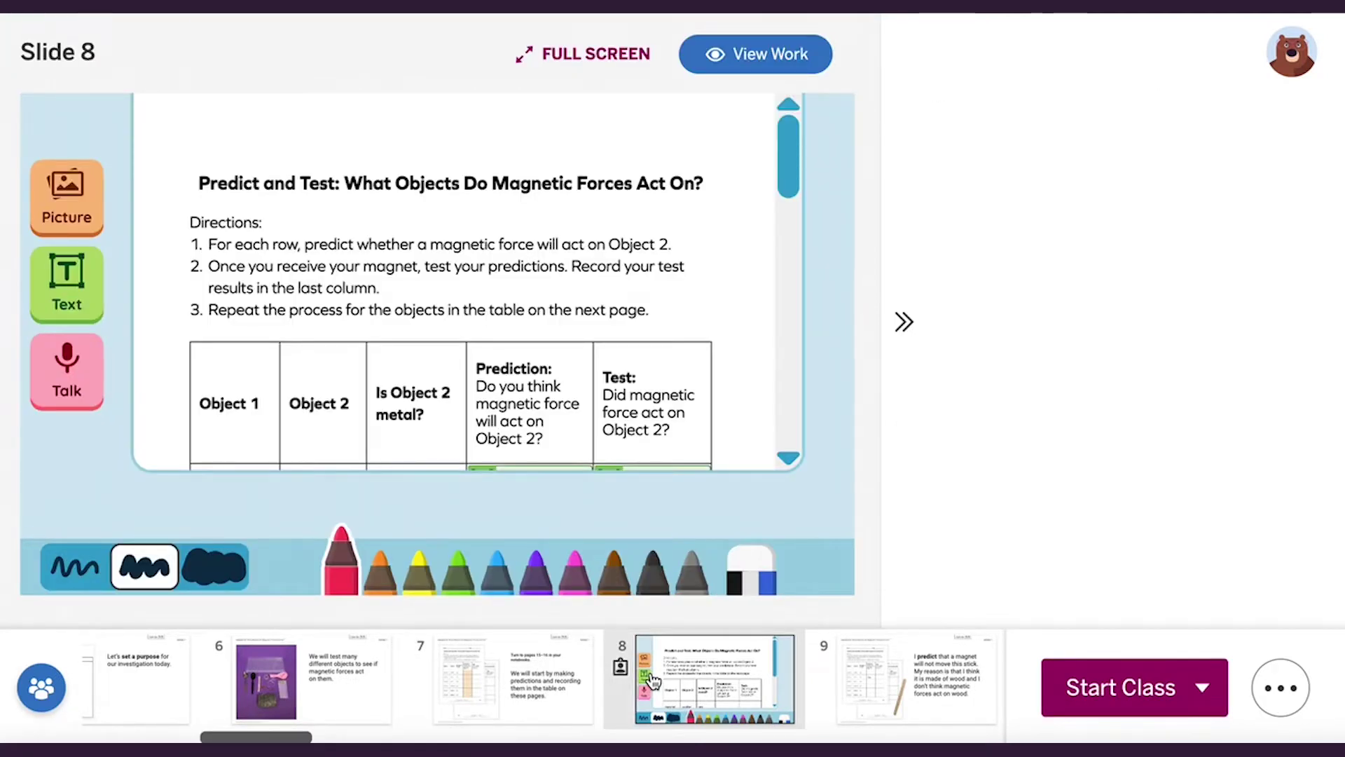
{"action": "left_click", "coordinate": [874, 699]}
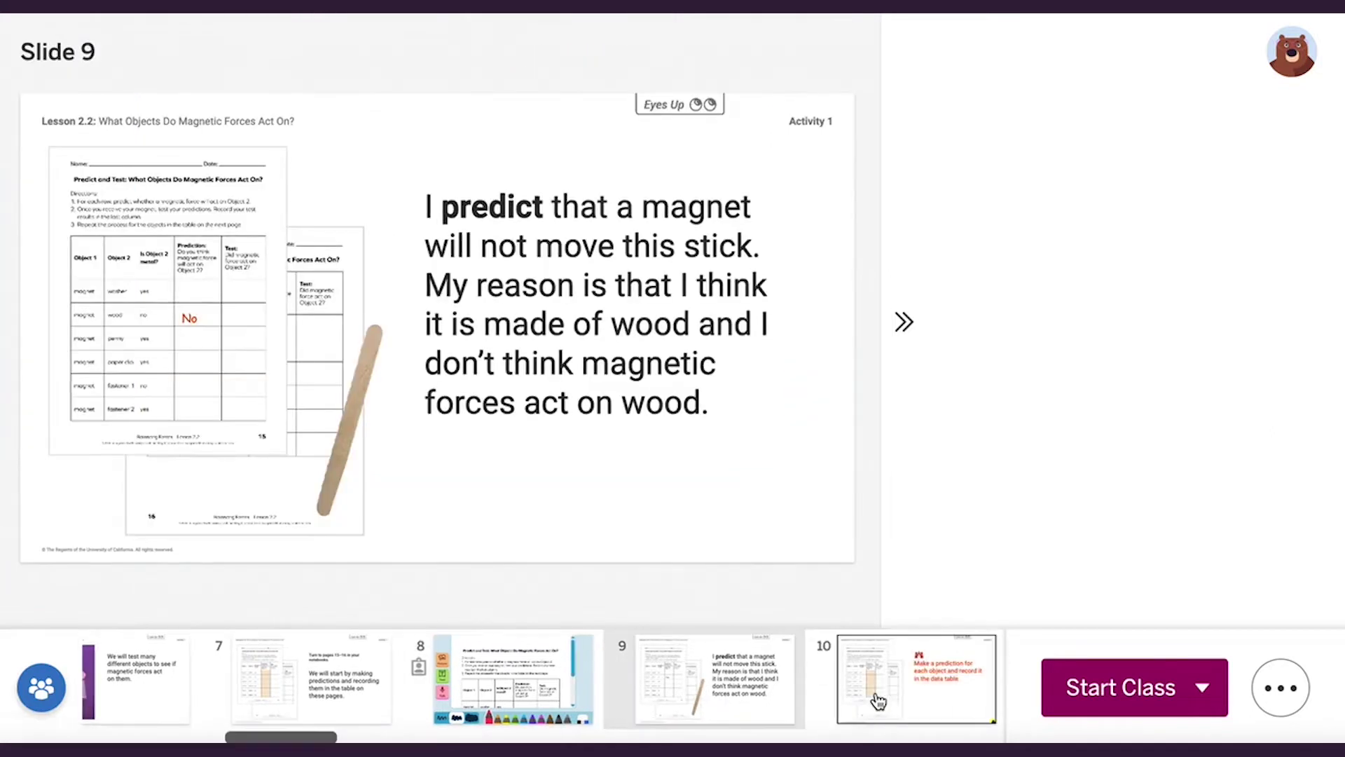
{"action": "left_click", "coordinate": [897, 698]}
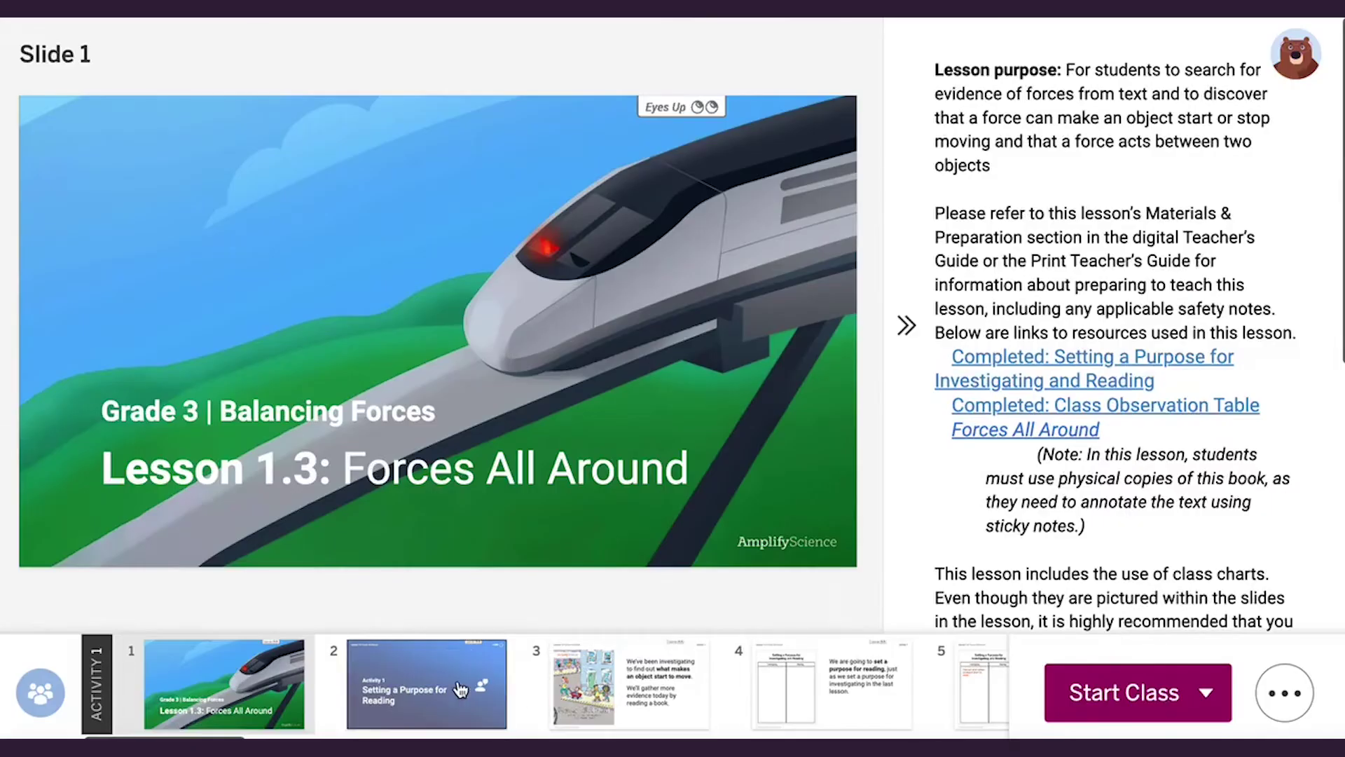
{"action": "left_click", "coordinate": [461, 690]}
{"action": "left_click", "coordinate": [601, 683]}
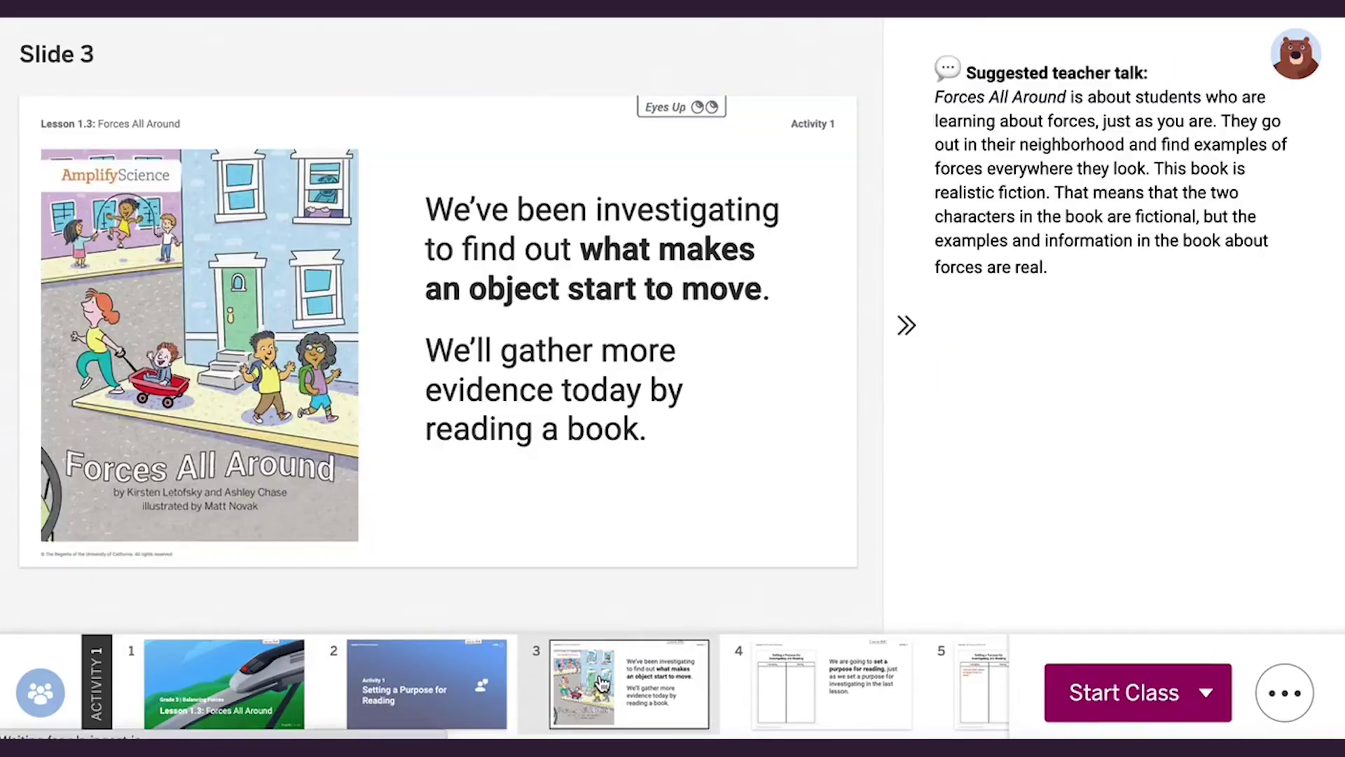
{"action": "left_click", "coordinate": [840, 690]}
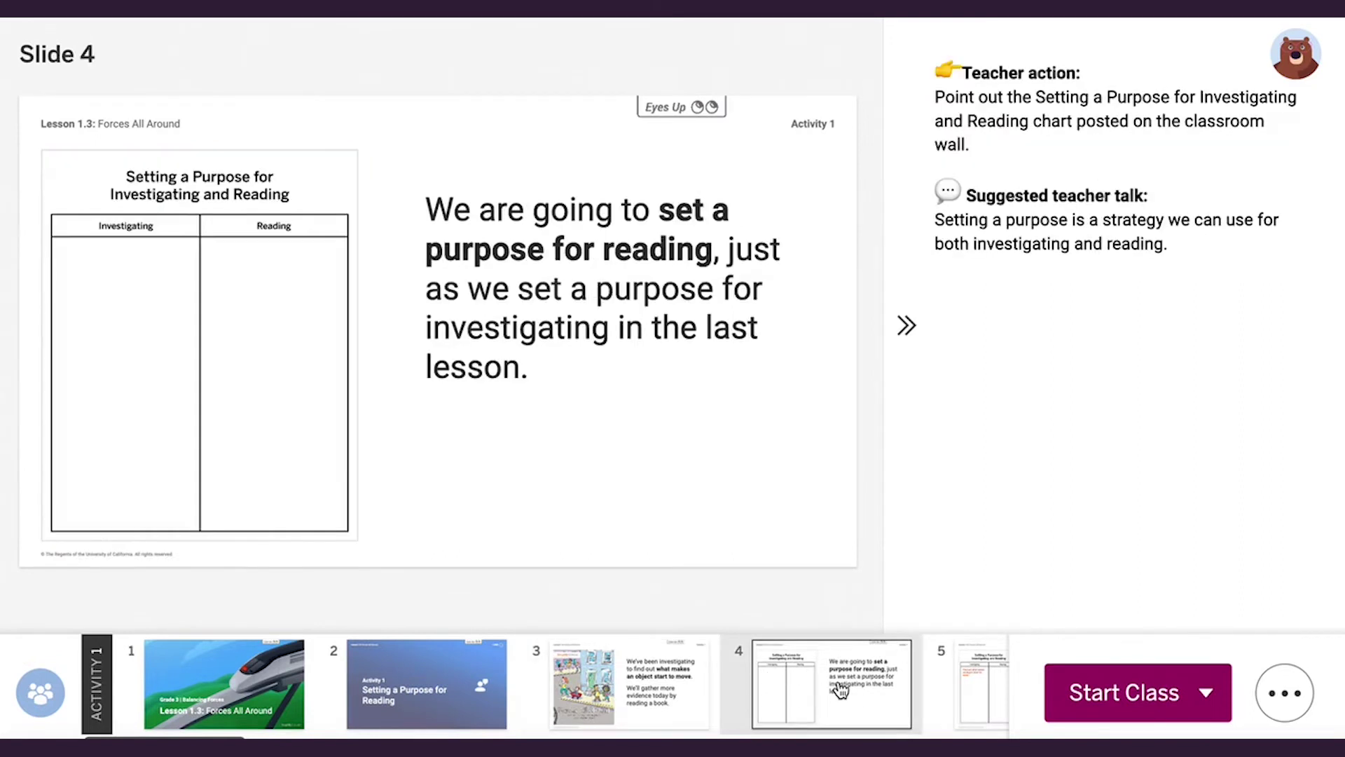
{"action": "left_click", "coordinate": [984, 678]}
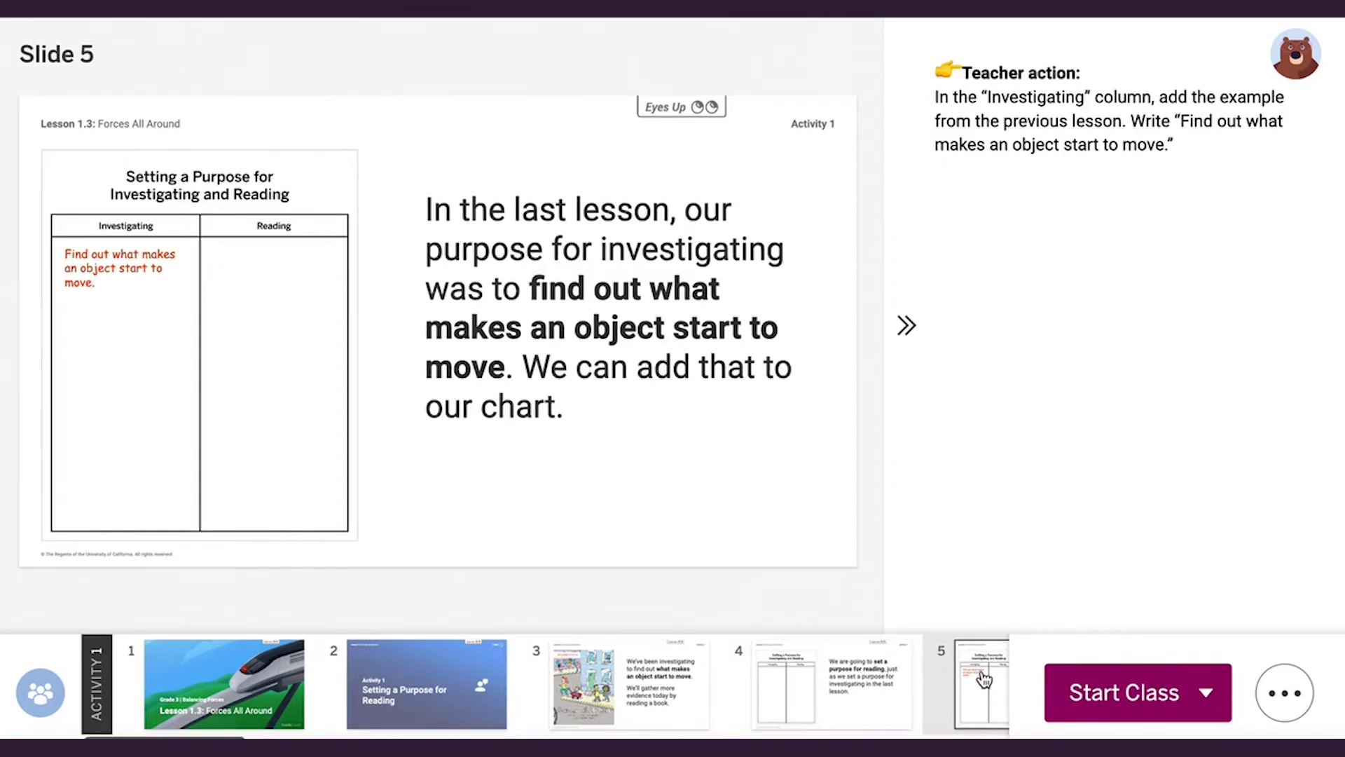
- Check the Start Class choices, show Presentation Sync and Student View, and advance to Slide 6
{"action": "left_click", "coordinate": [1117, 695]}
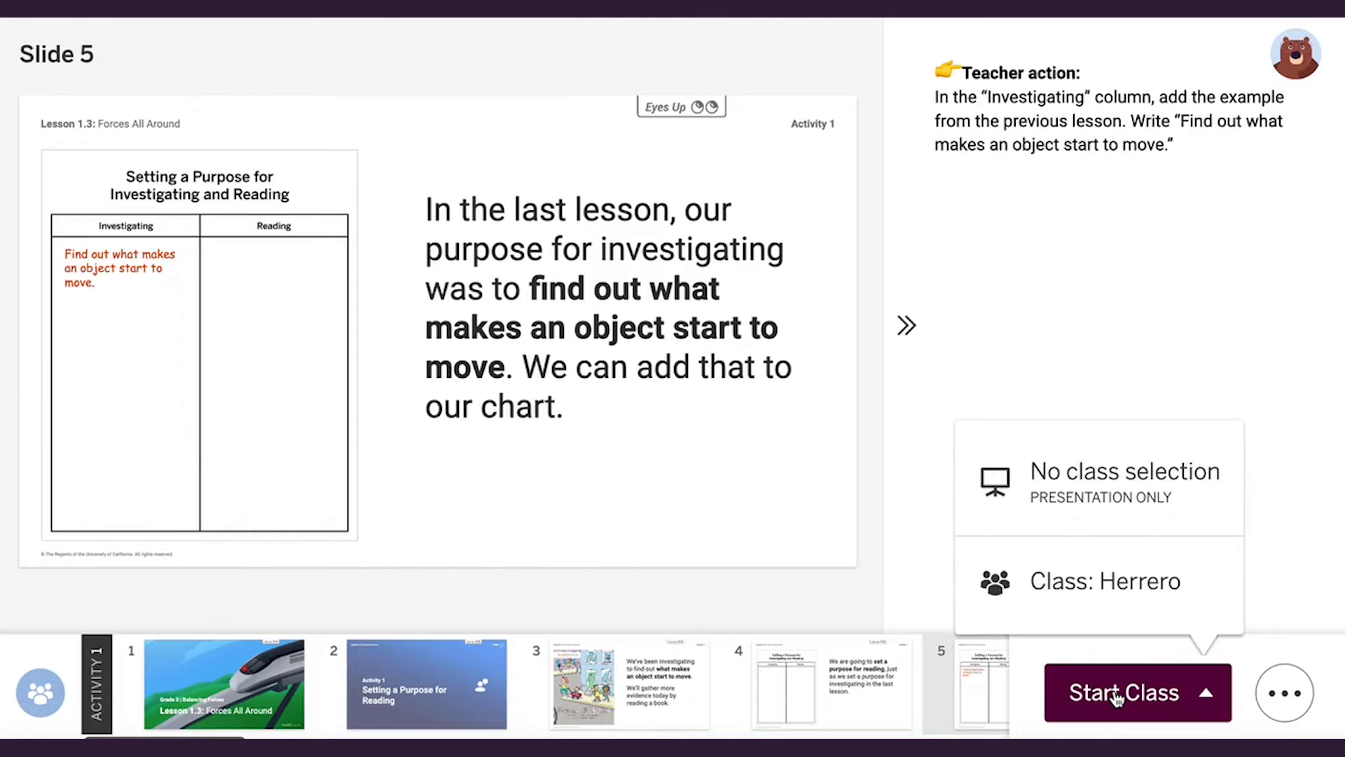
{"action": "left_click", "coordinate": [1117, 696]}
{"action": "left_click", "coordinate": [1286, 693]}
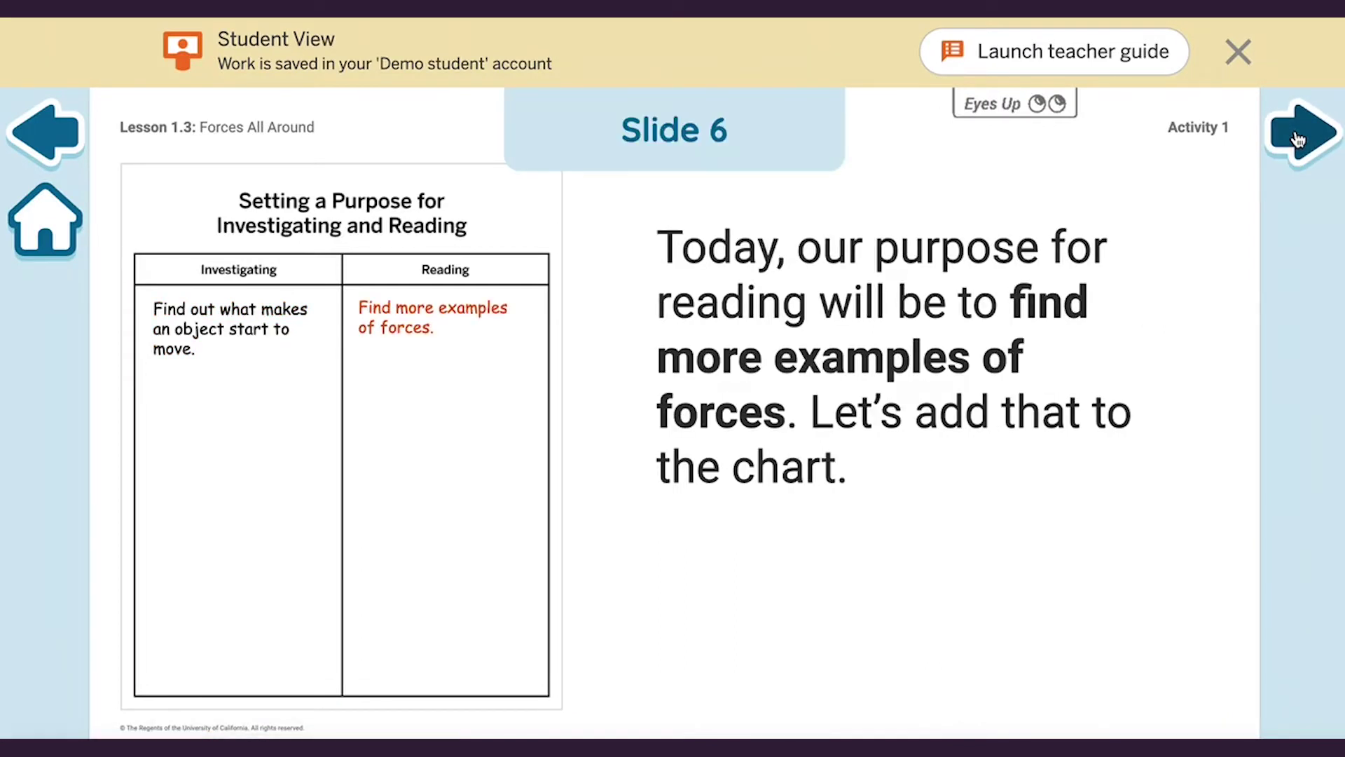
- Advance to Slide 7, review one student's reading-purpose notes, and allow the microphone to start recording
{"action": "left_click", "coordinate": [1296, 138]}
{"action": "left_click", "coordinate": [1297, 138]}
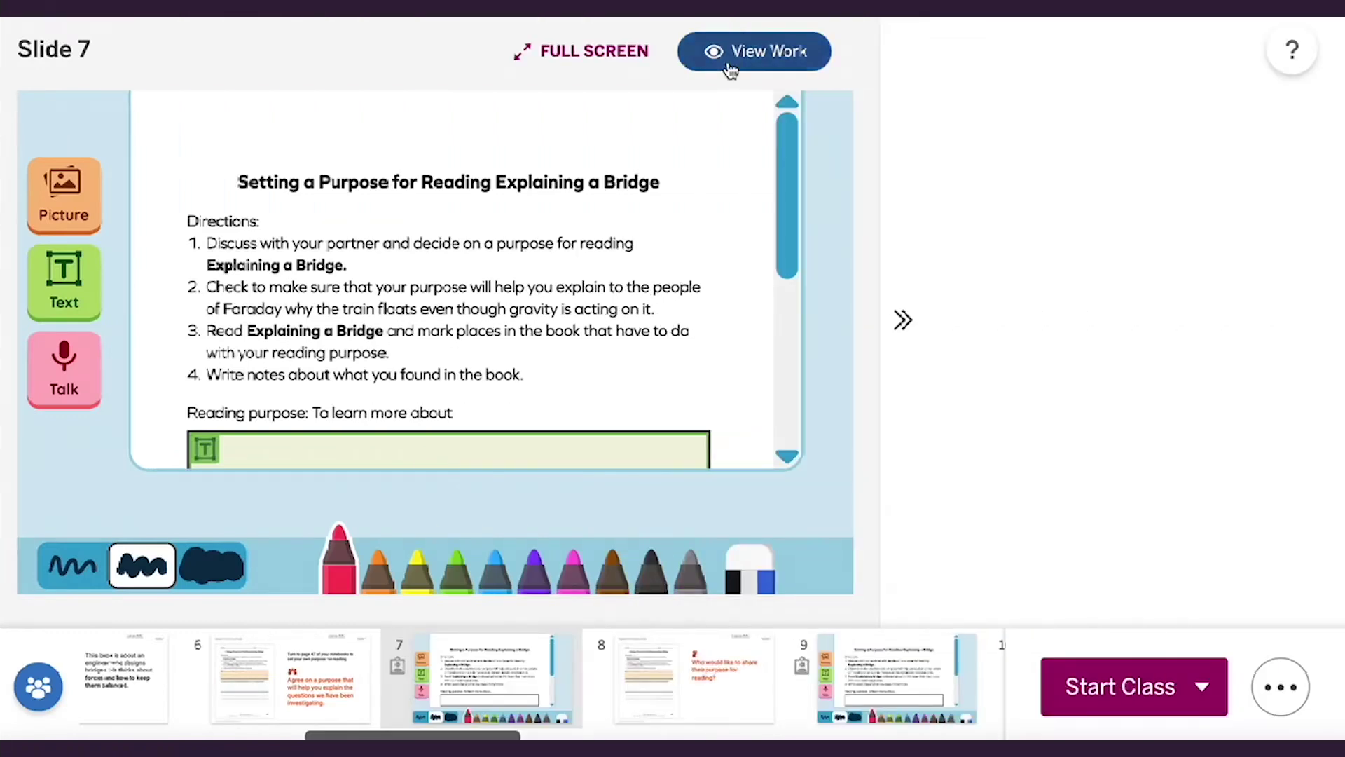
{"action": "left_click", "coordinate": [728, 62]}
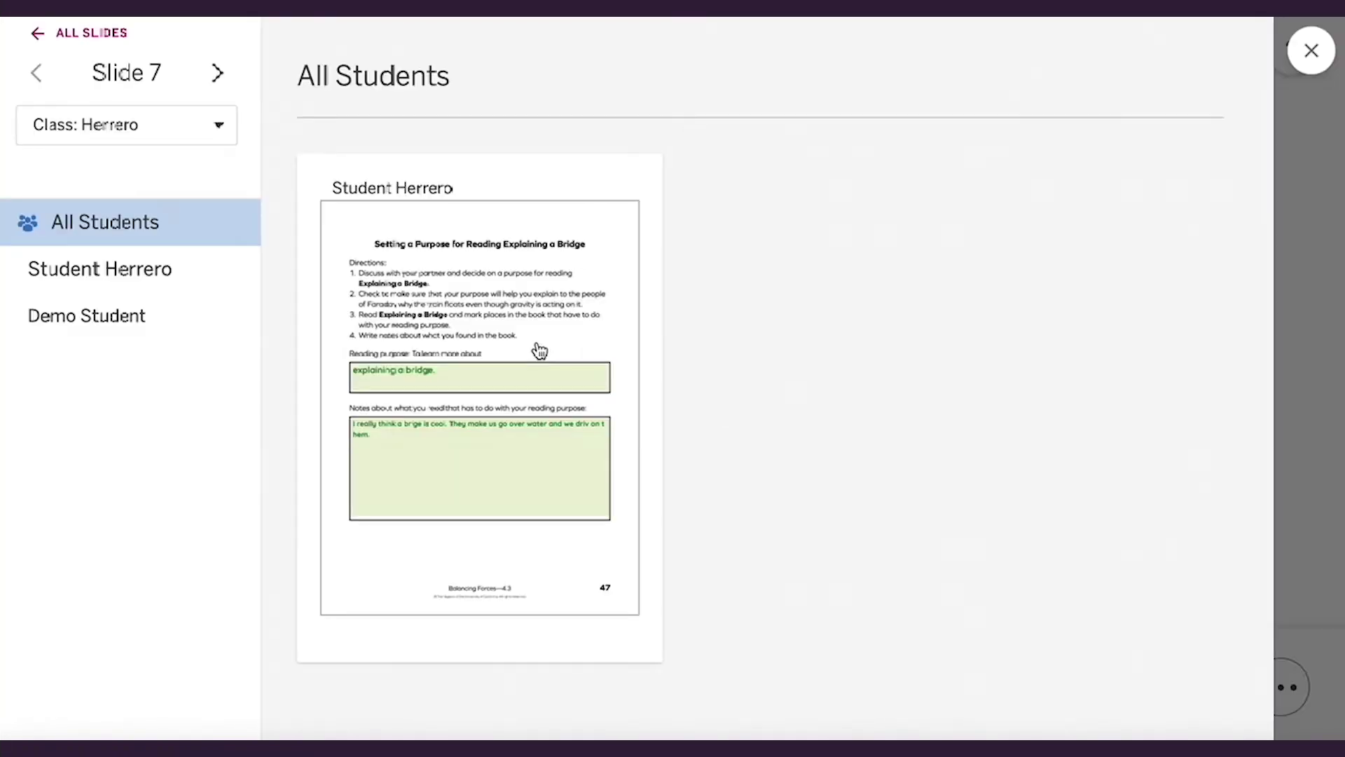
{"action": "left_click", "coordinate": [197, 292]}
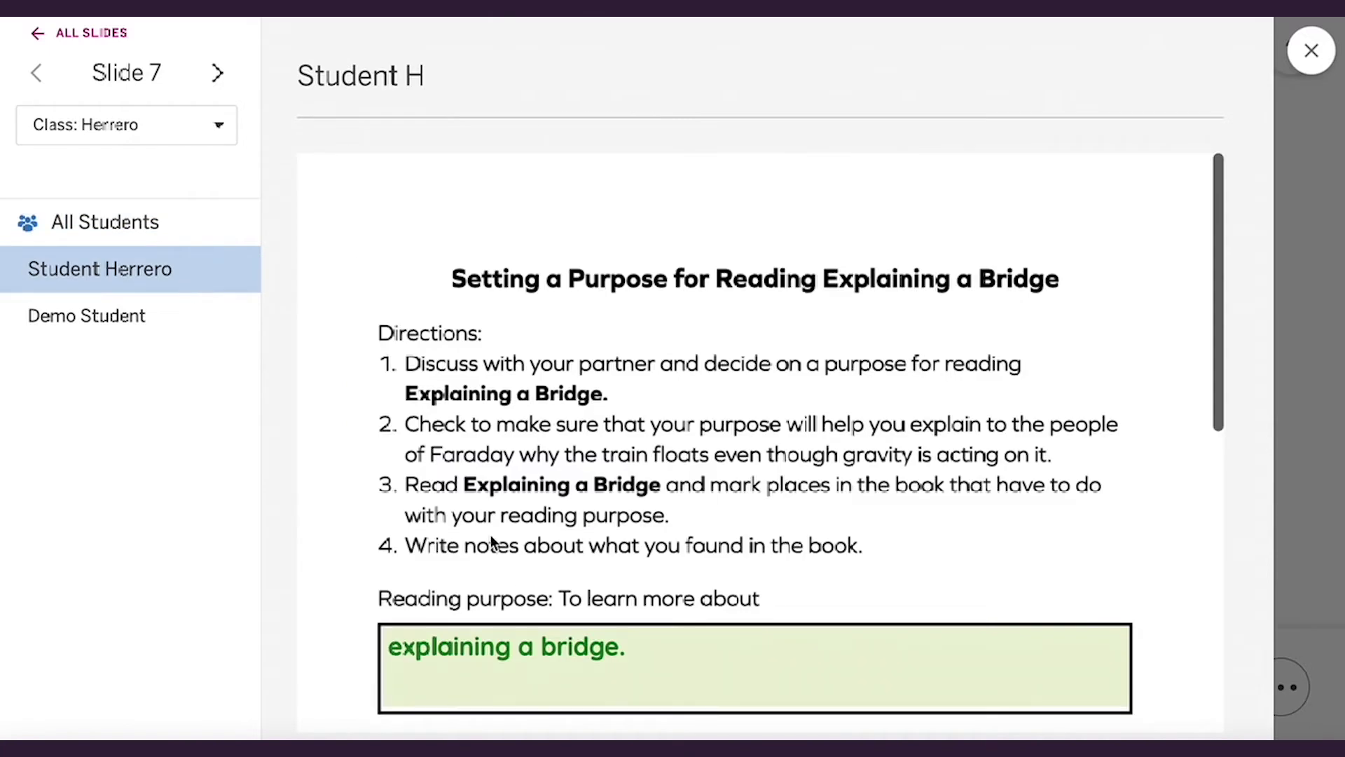
{"action": "scroll", "coordinate": [492, 543], "scroll_direction": "down", "scroll_amount": 8}
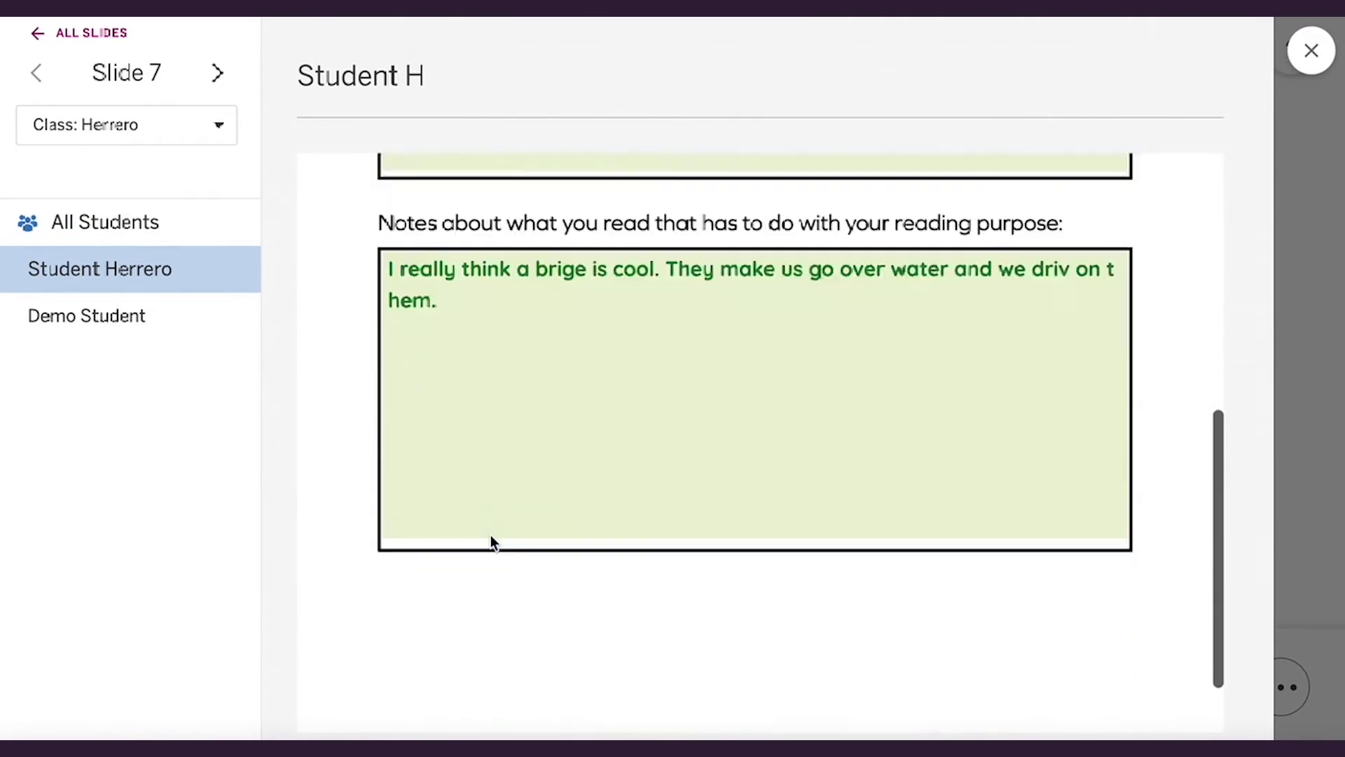
{"action": "scroll", "coordinate": [490, 535], "scroll_direction": "down", "scroll_amount": 3}
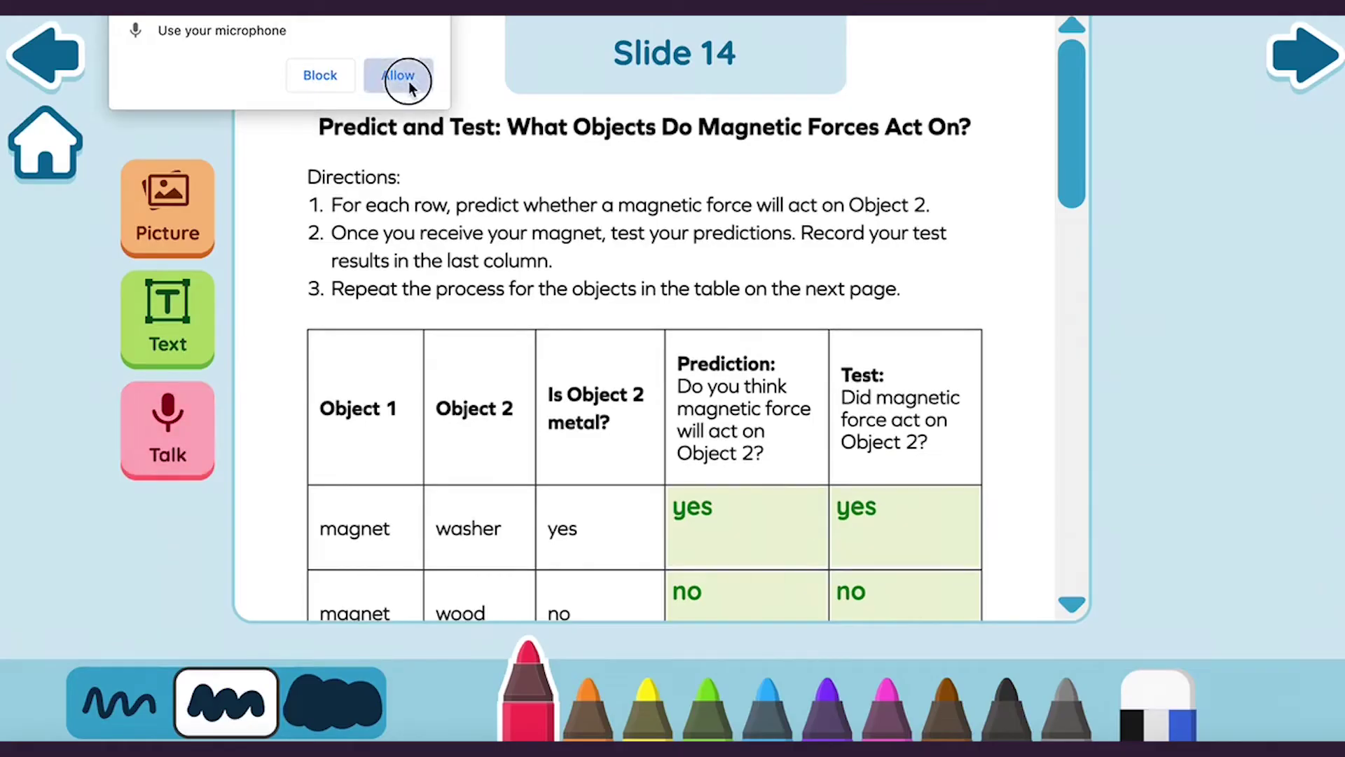
{"action": "left_click", "coordinate": [397, 79]}
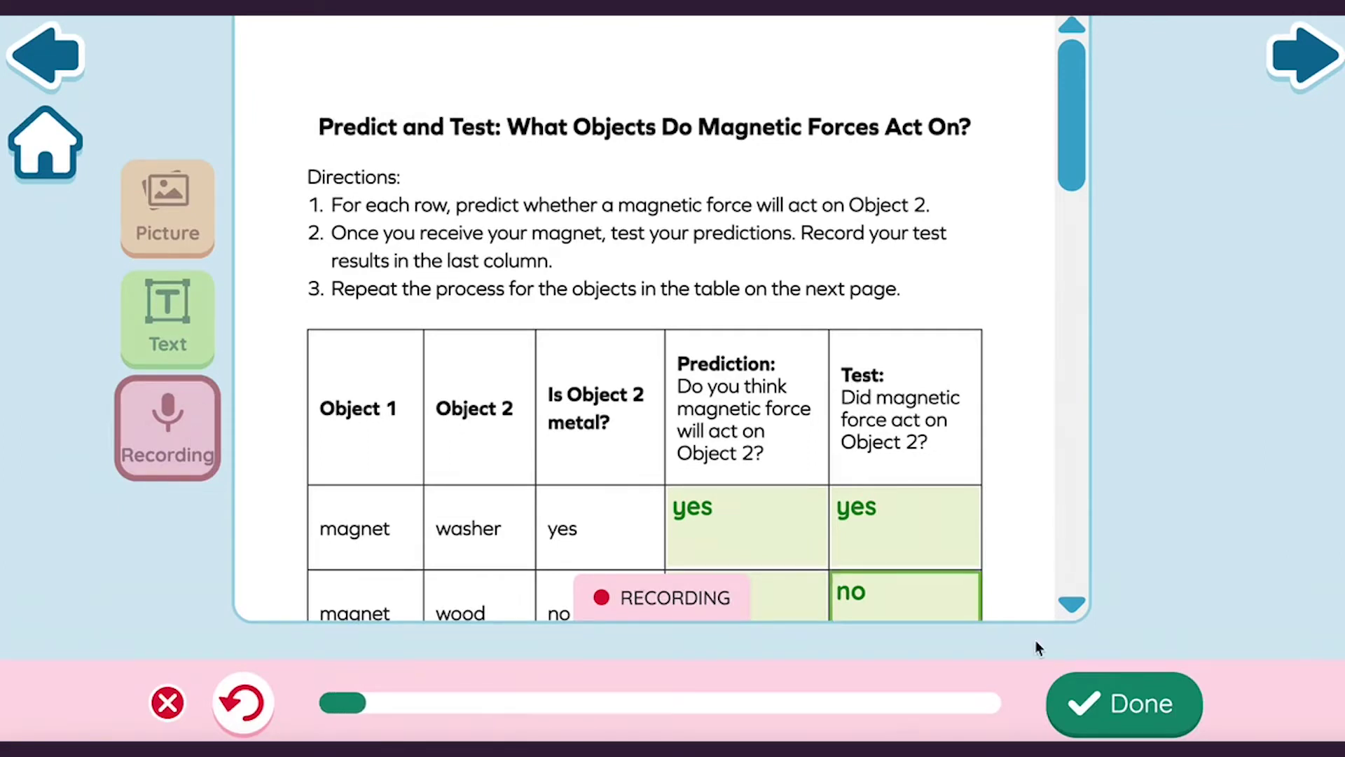
- Finish the voice recording and enter 'no' in the wood row's Test cell
{"action": "left_click", "coordinate": [1086, 700]}
{"action": "scroll", "coordinate": [666, 544], "scroll_direction": "down", "scroll_amount": 2}
{"action": "left_click", "coordinate": [886, 470]}
{"action": "type", "text": "no"}
{"action": "left_click", "coordinate": [871, 540]}
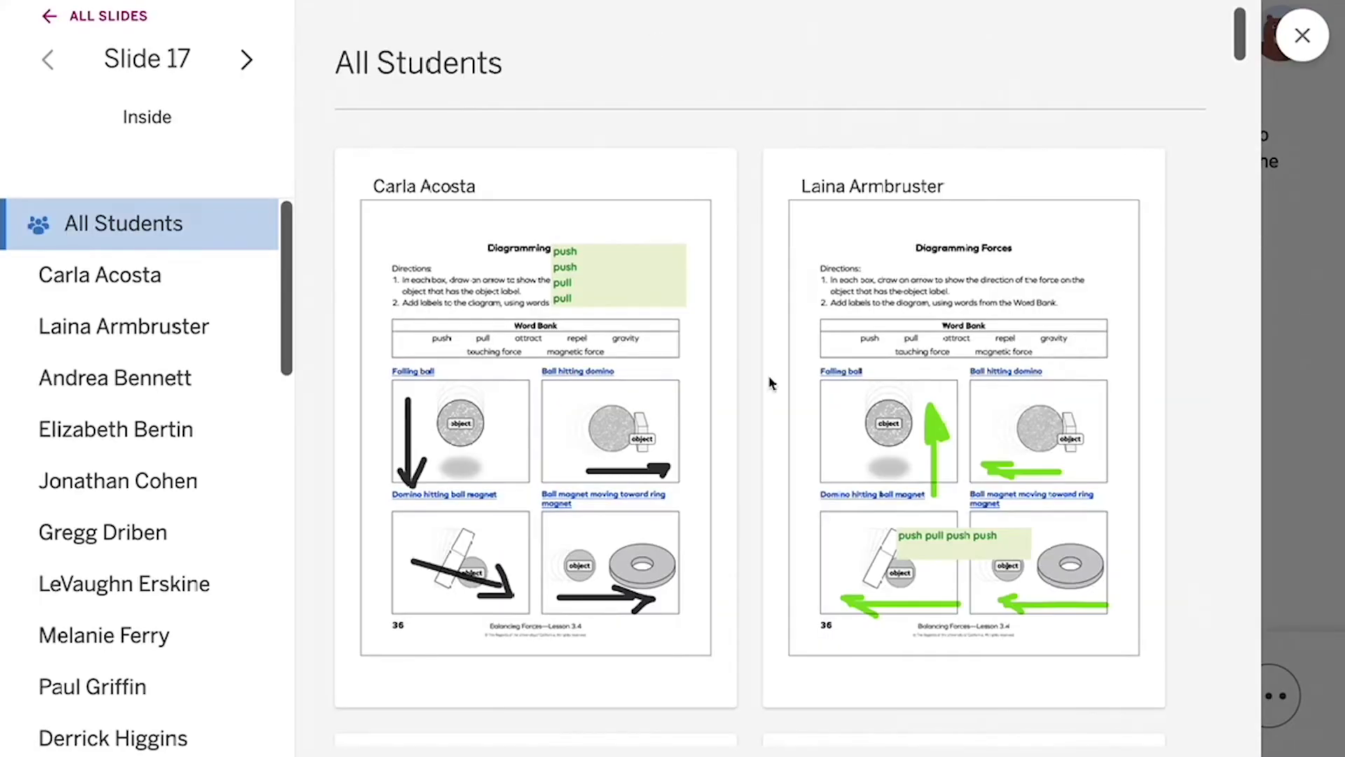
- Scroll through the class's Diagramming Forces work and reveal Slide 8's sharing prompt
{"action": "scroll", "coordinate": [771, 383], "scroll_direction": "down", "scroll_amount": 5}
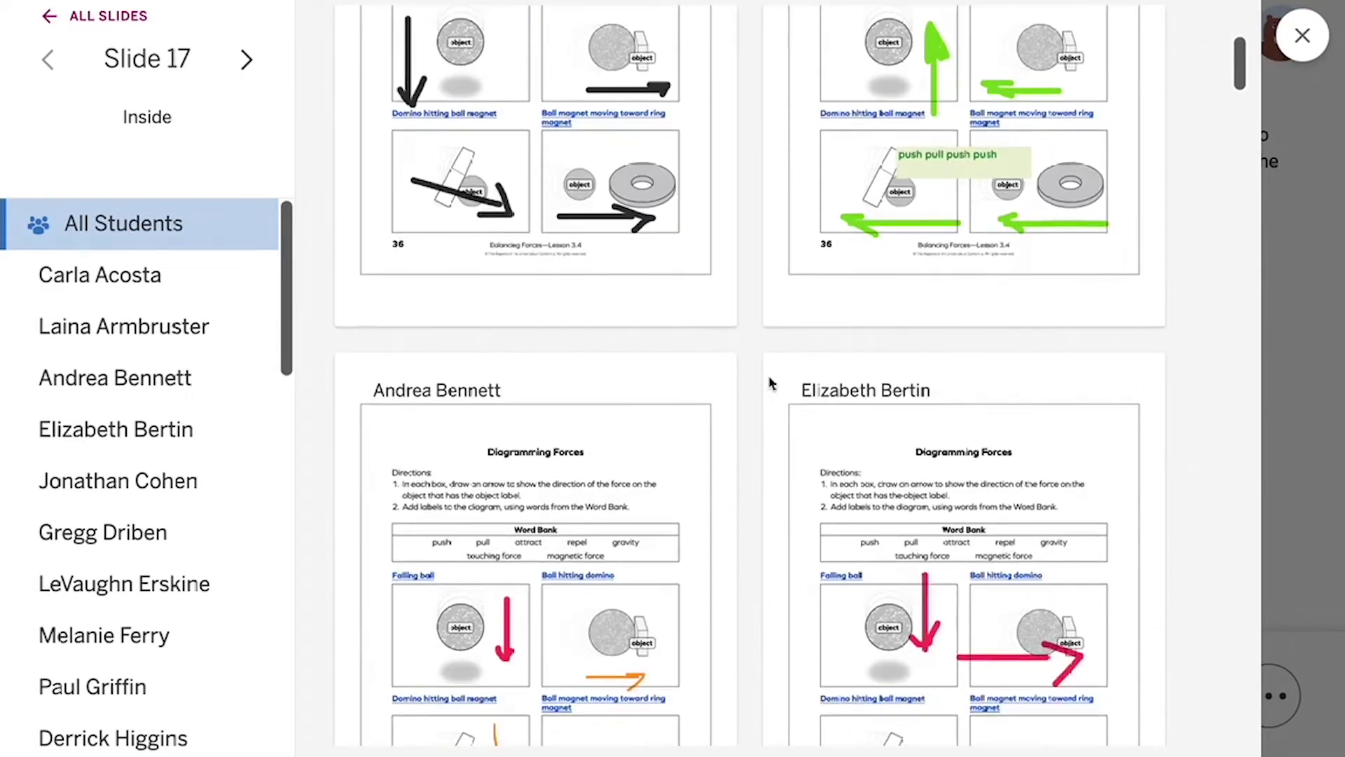
{"action": "scroll", "coordinate": [771, 383], "scroll_direction": "down", "scroll_amount": 10}
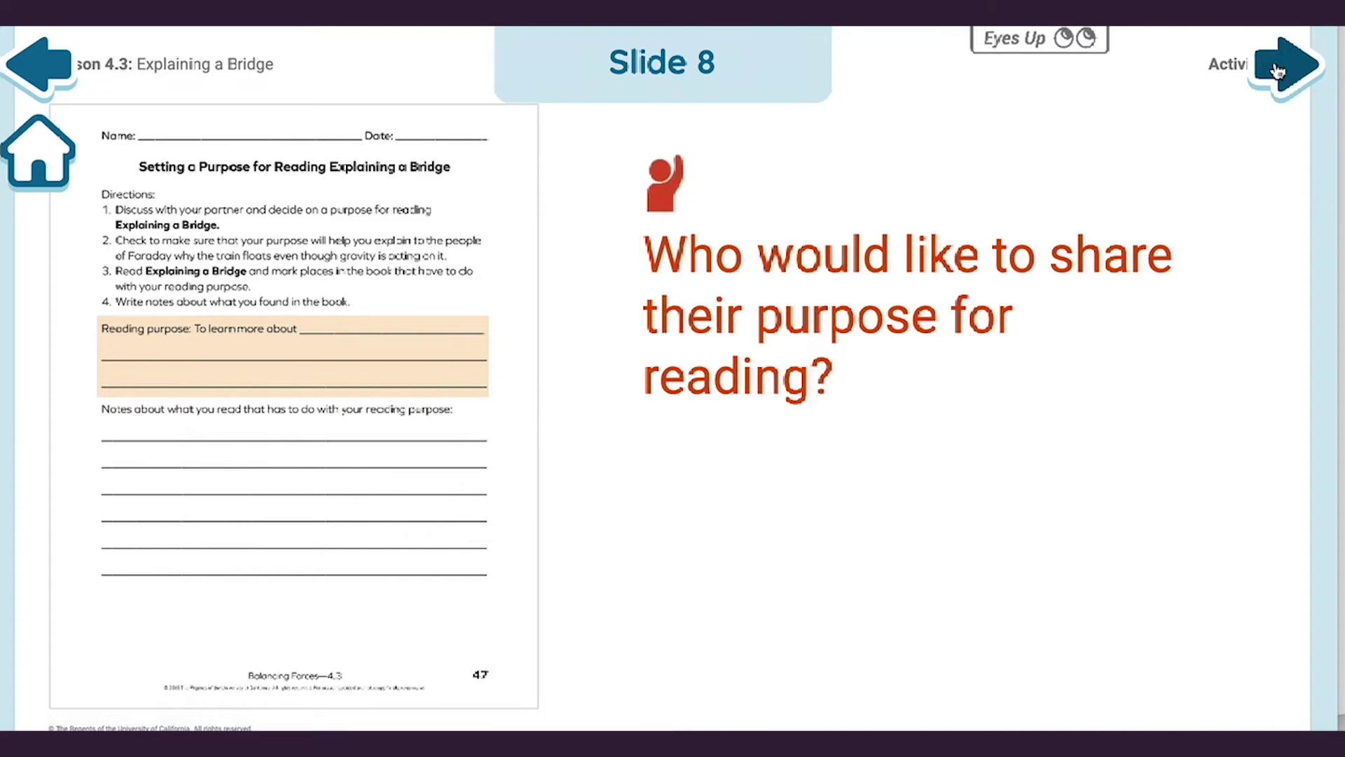
{"action": "left_click", "coordinate": [1276, 70]}
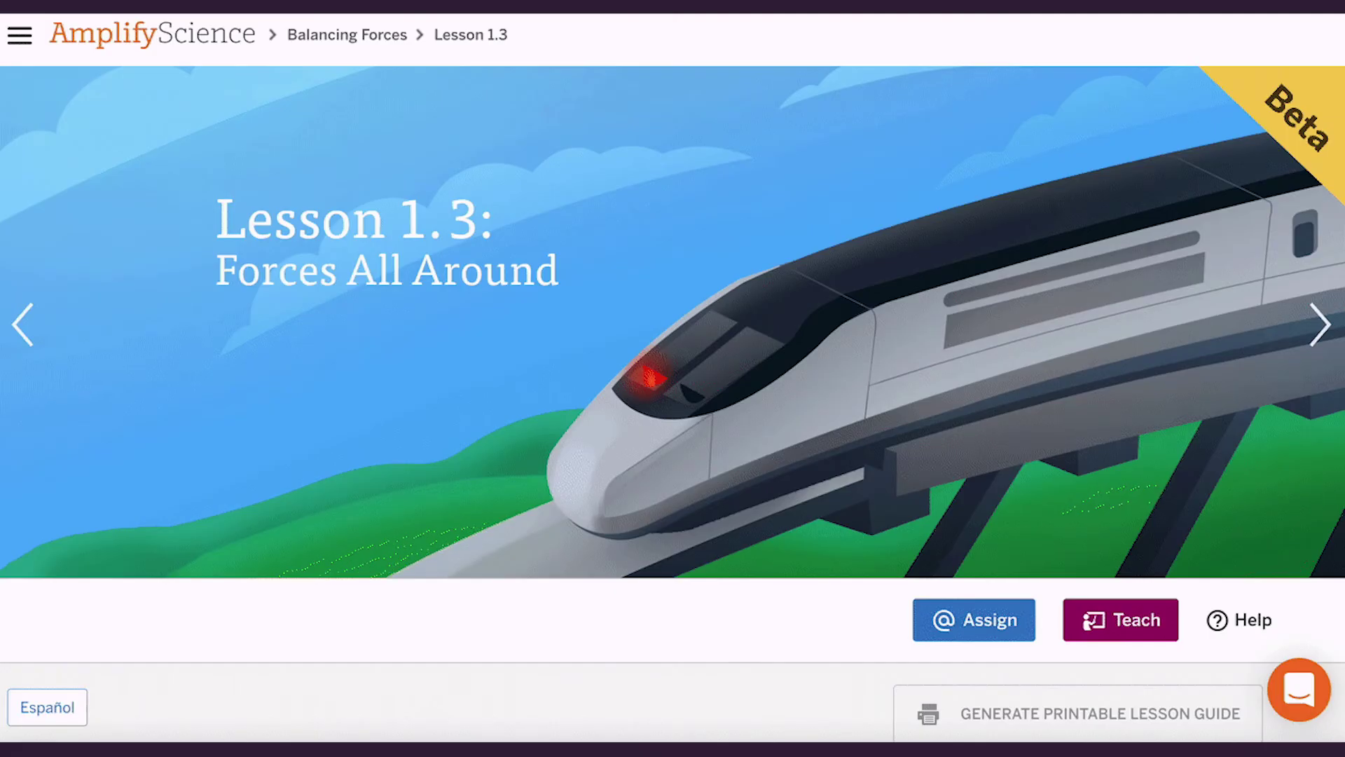
- Assign Lesson 3.4 directly to classes in Amplify, scheduled to start May 21
{"action": "left_click", "coordinate": [959, 634]}
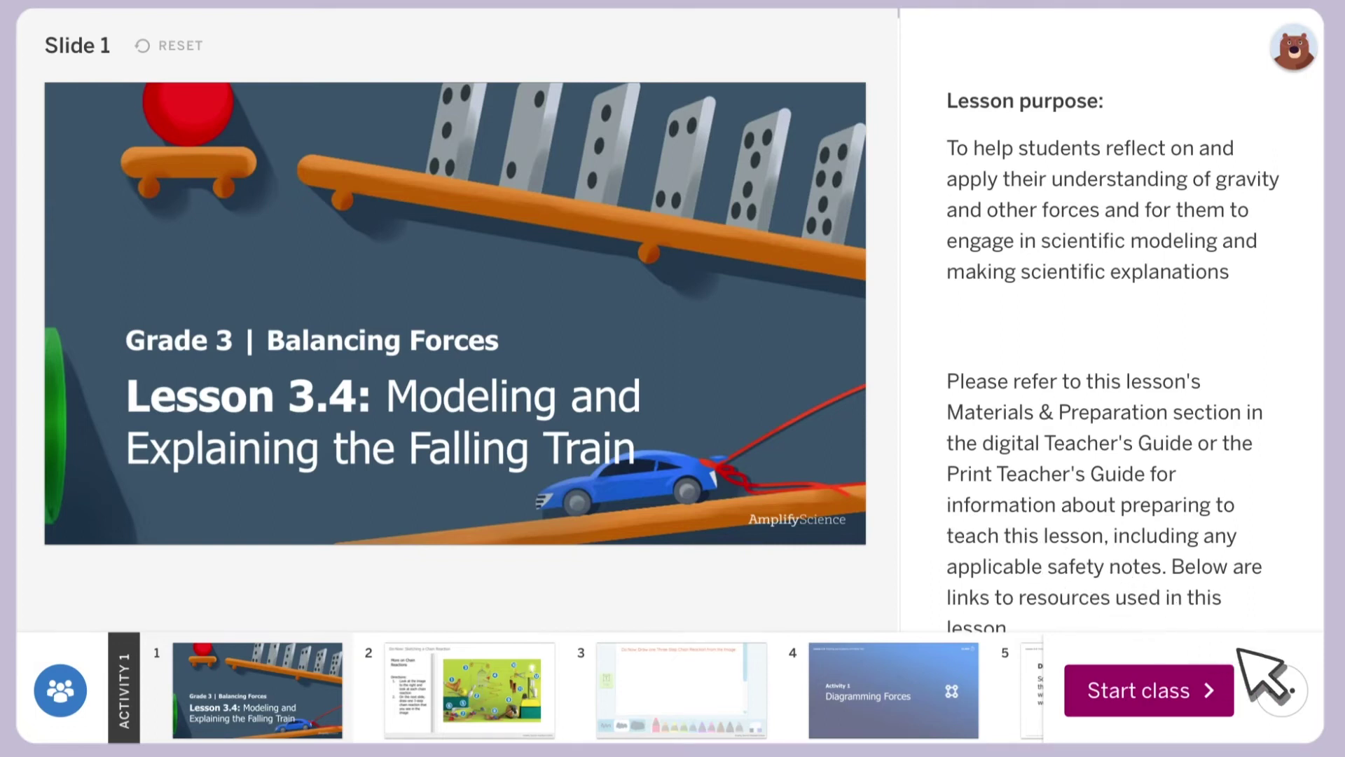
{"action": "left_click", "coordinate": [1282, 690]}
{"action": "left_click", "coordinate": [1116, 599]}
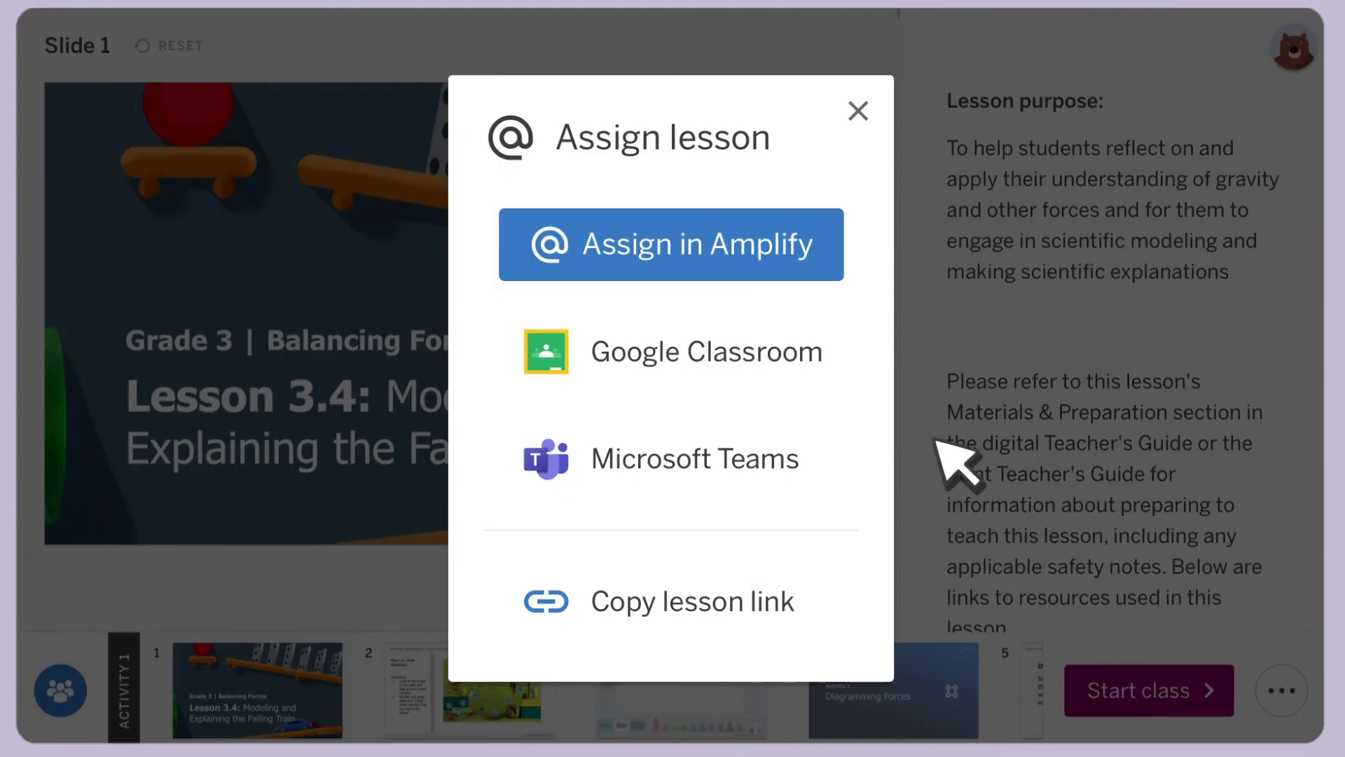
{"action": "left_click", "coordinate": [667, 251]}
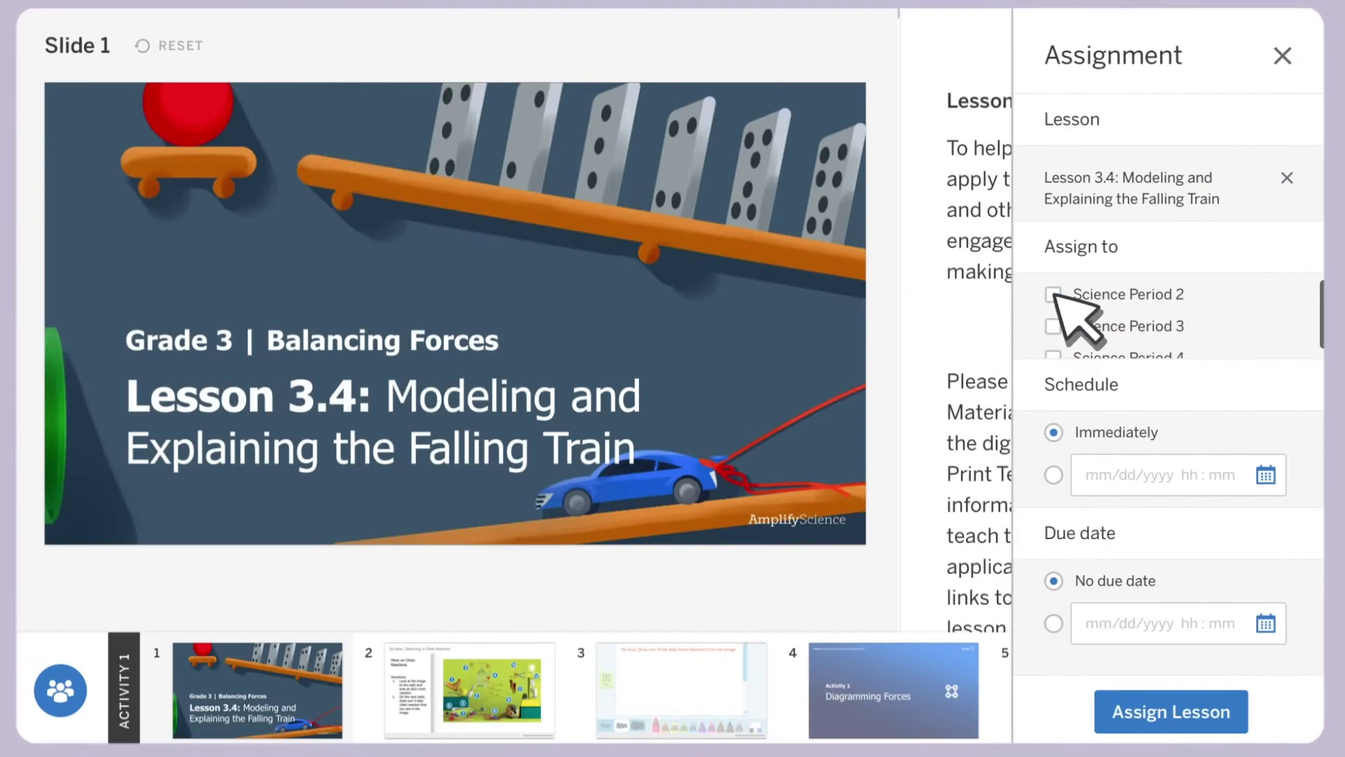
{"action": "left_click", "coordinate": [1184, 471]}
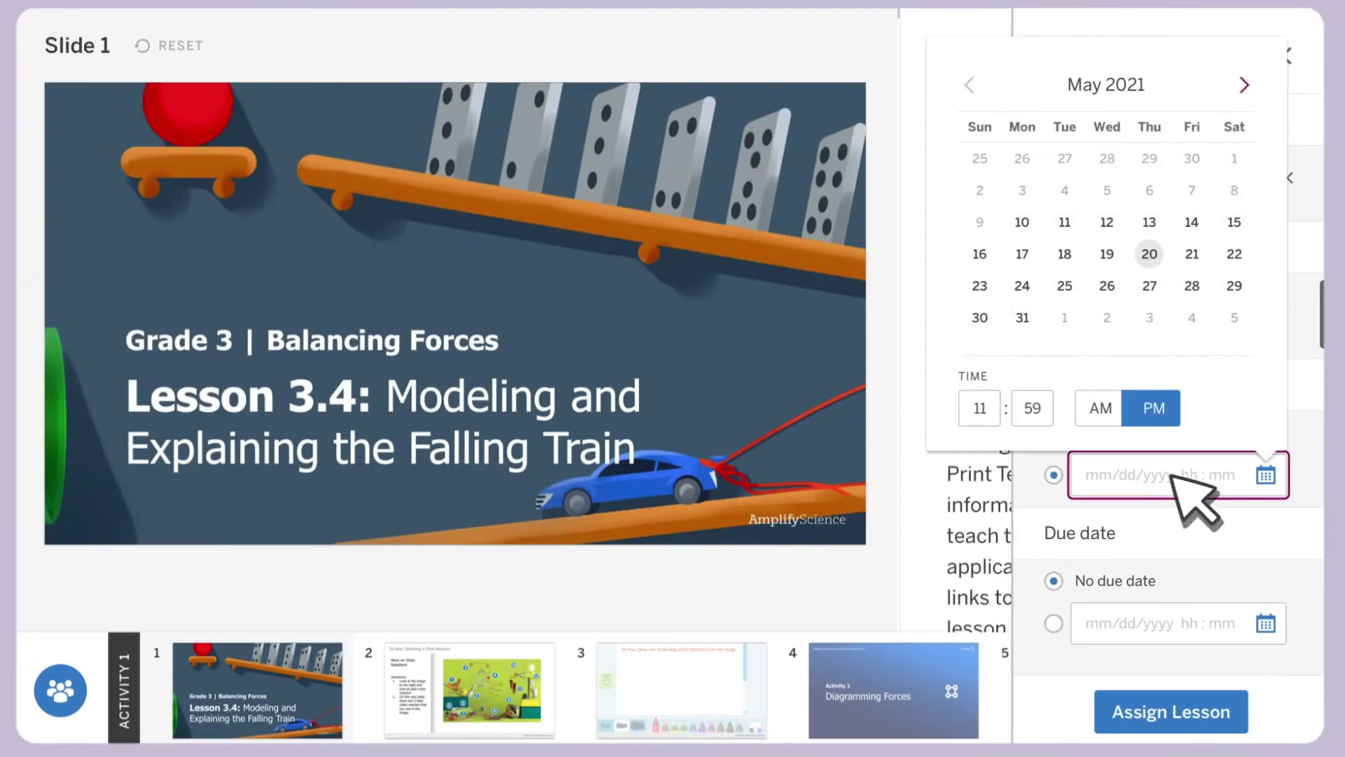
{"action": "left_click", "coordinate": [1192, 255]}
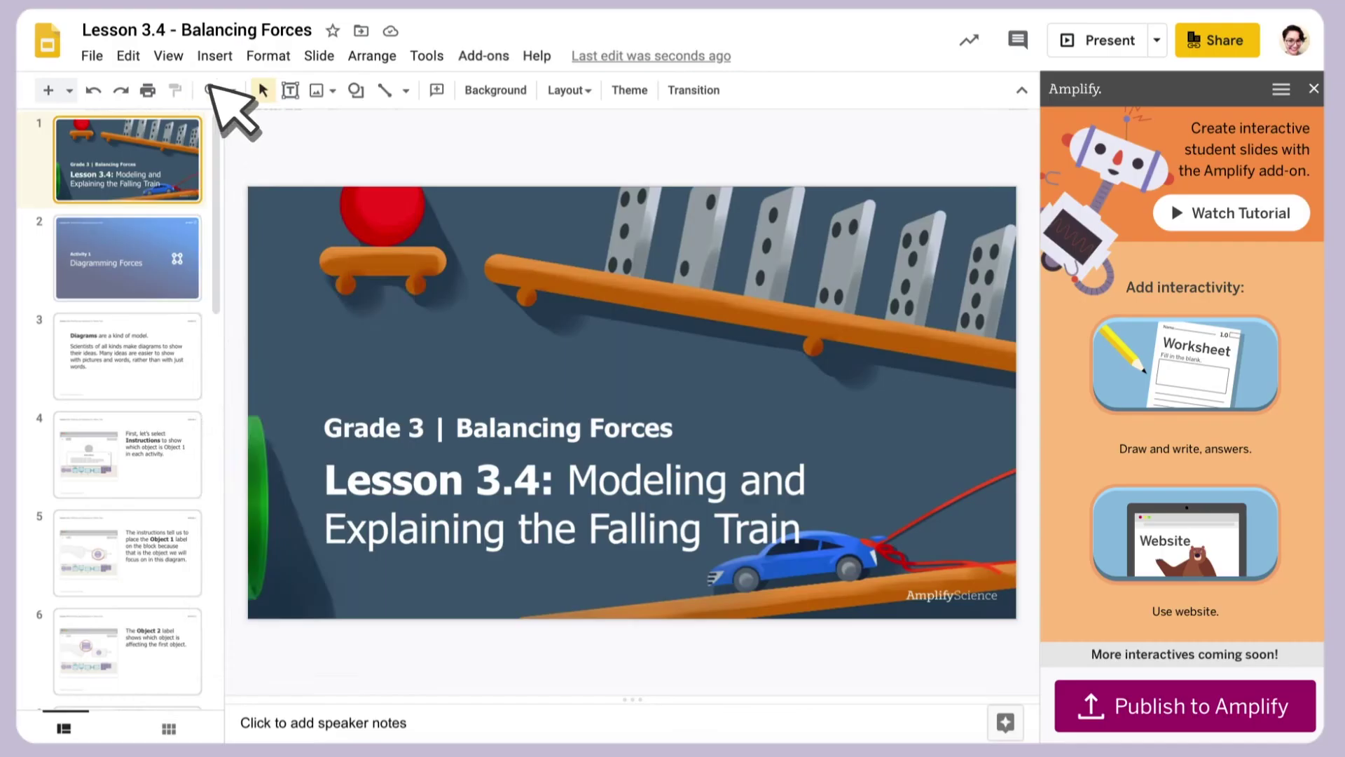
{"action": "left_click", "coordinate": [214, 55]}
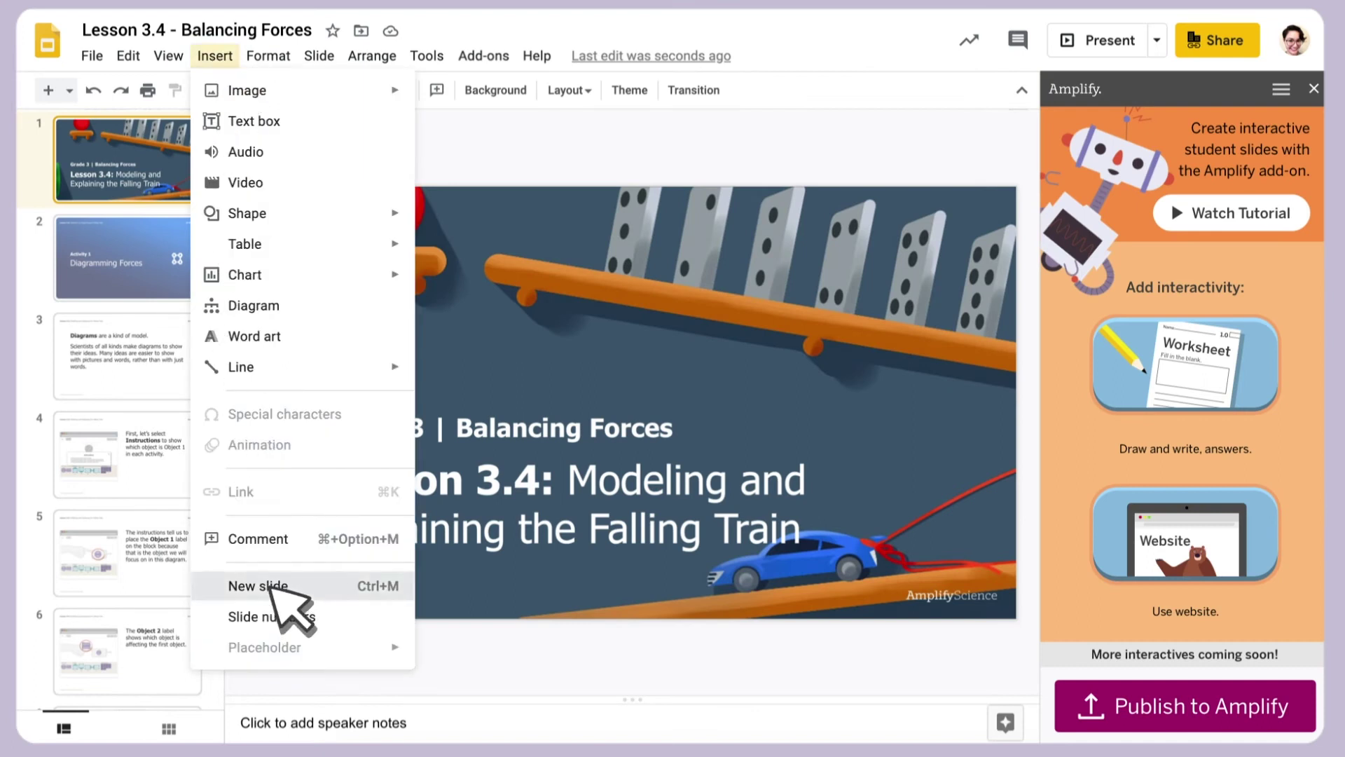
- Add a new slide after the title with a Do-Now title
{"action": "left_click", "coordinate": [272, 588]}
{"action": "left_click", "coordinate": [330, 230]}
{"action": "type", "text": "Do"}
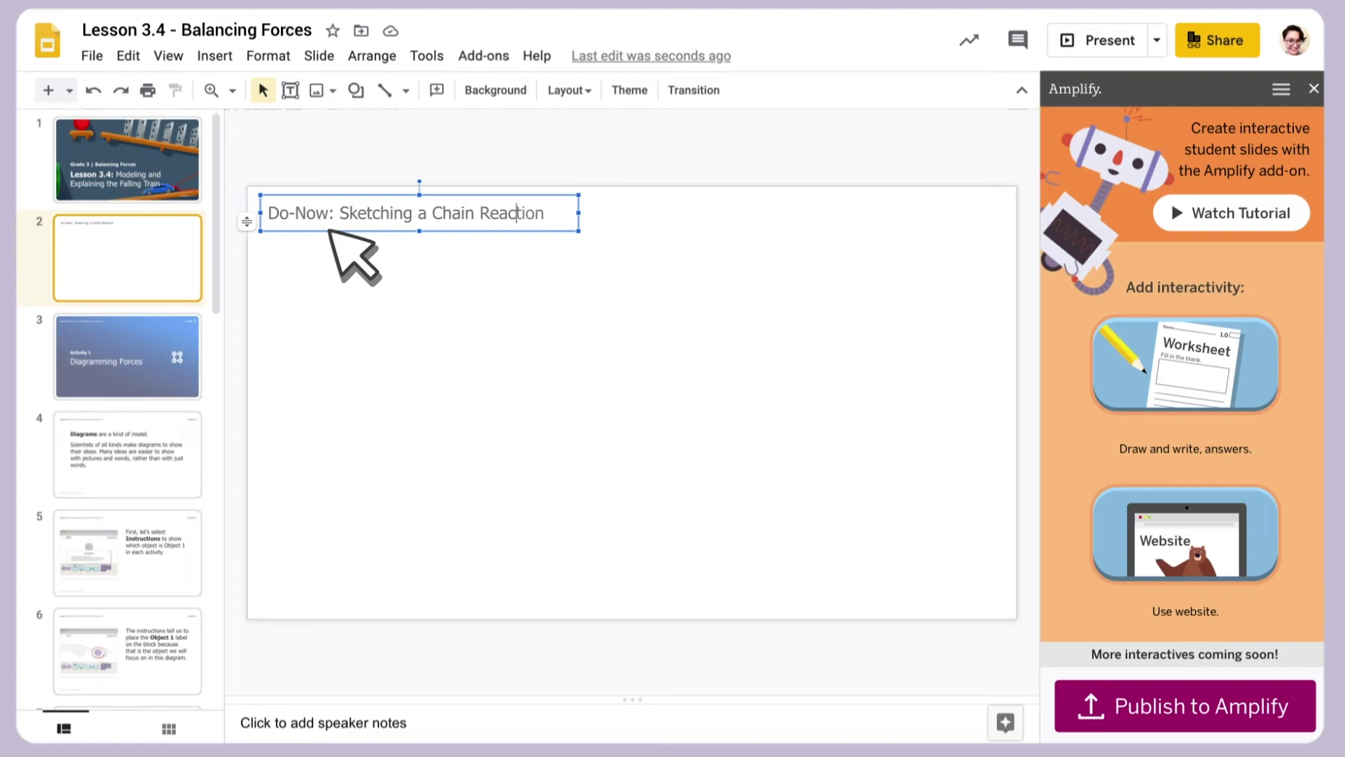
{"action": "left_click", "coordinate": [558, 427]}
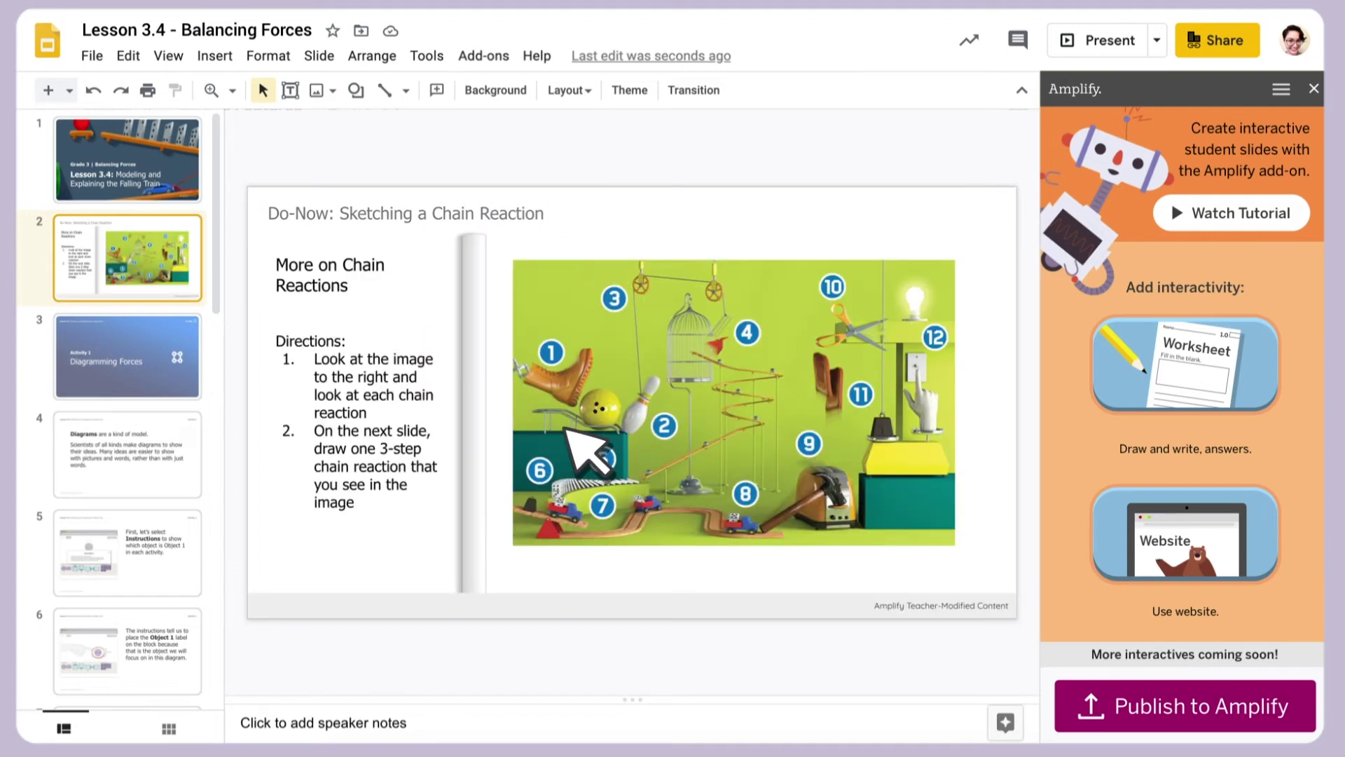
- Add slide 3 as an Amplify drawing worksheet and publish the deck to Amplify
{"action": "left_click", "coordinate": [215, 56]}
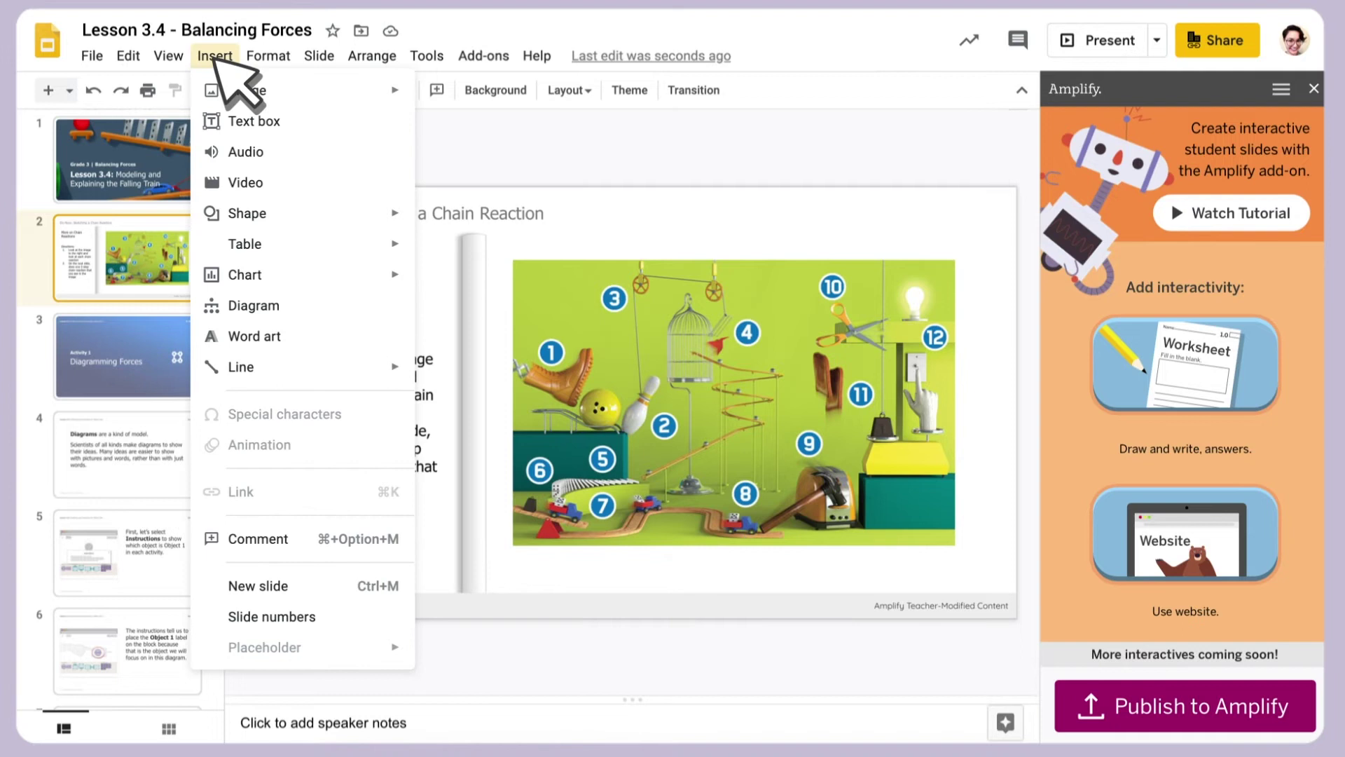
{"action": "left_click", "coordinate": [273, 586]}
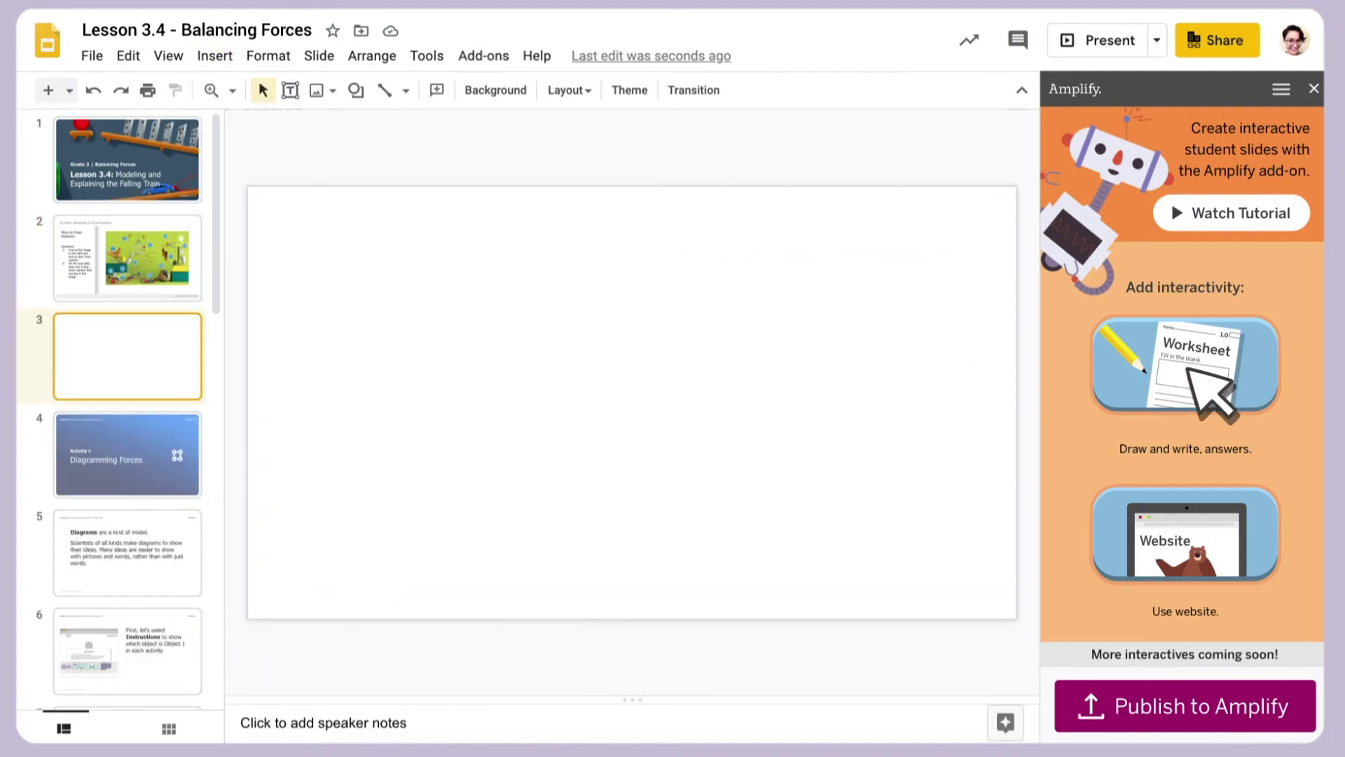
{"action": "left_click", "coordinate": [1191, 371]}
{"action": "left_click", "coordinate": [452, 562]}
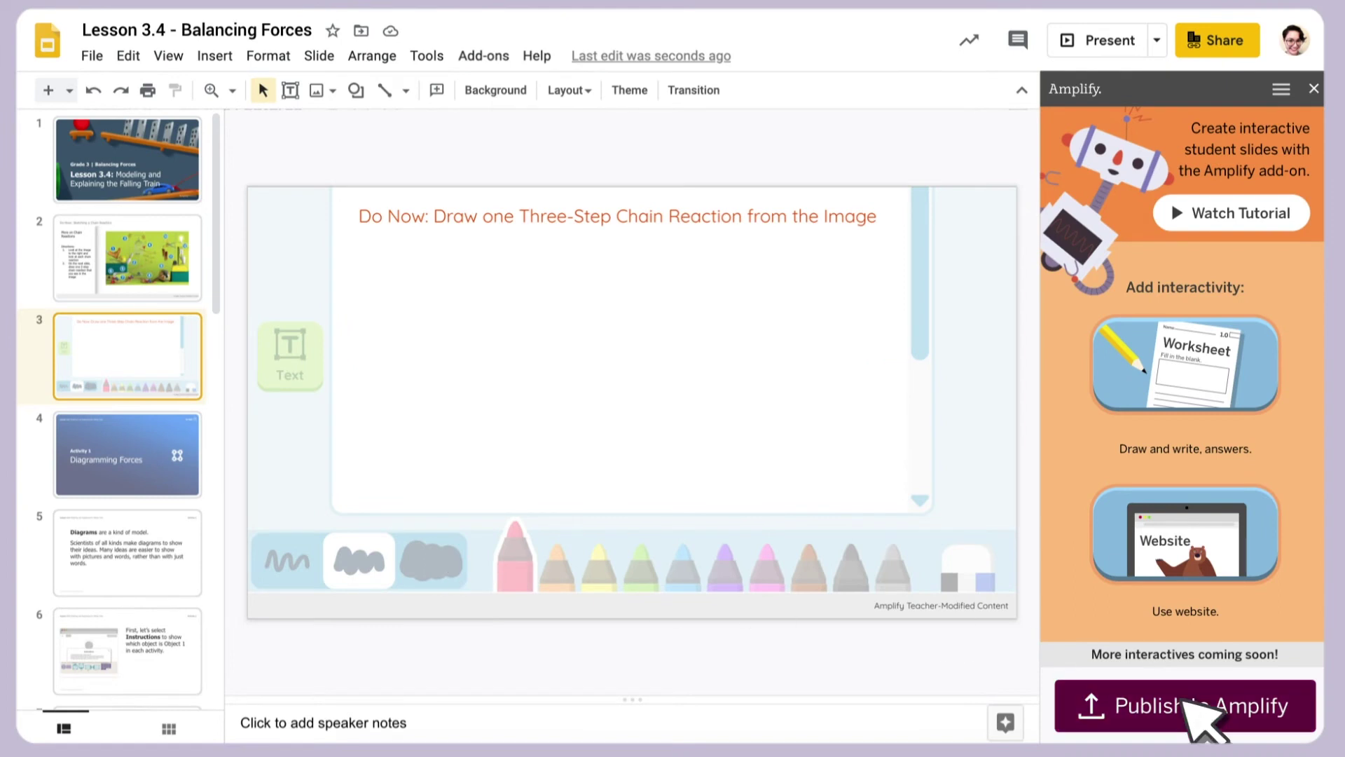
{"action": "left_click", "coordinate": [1184, 700]}
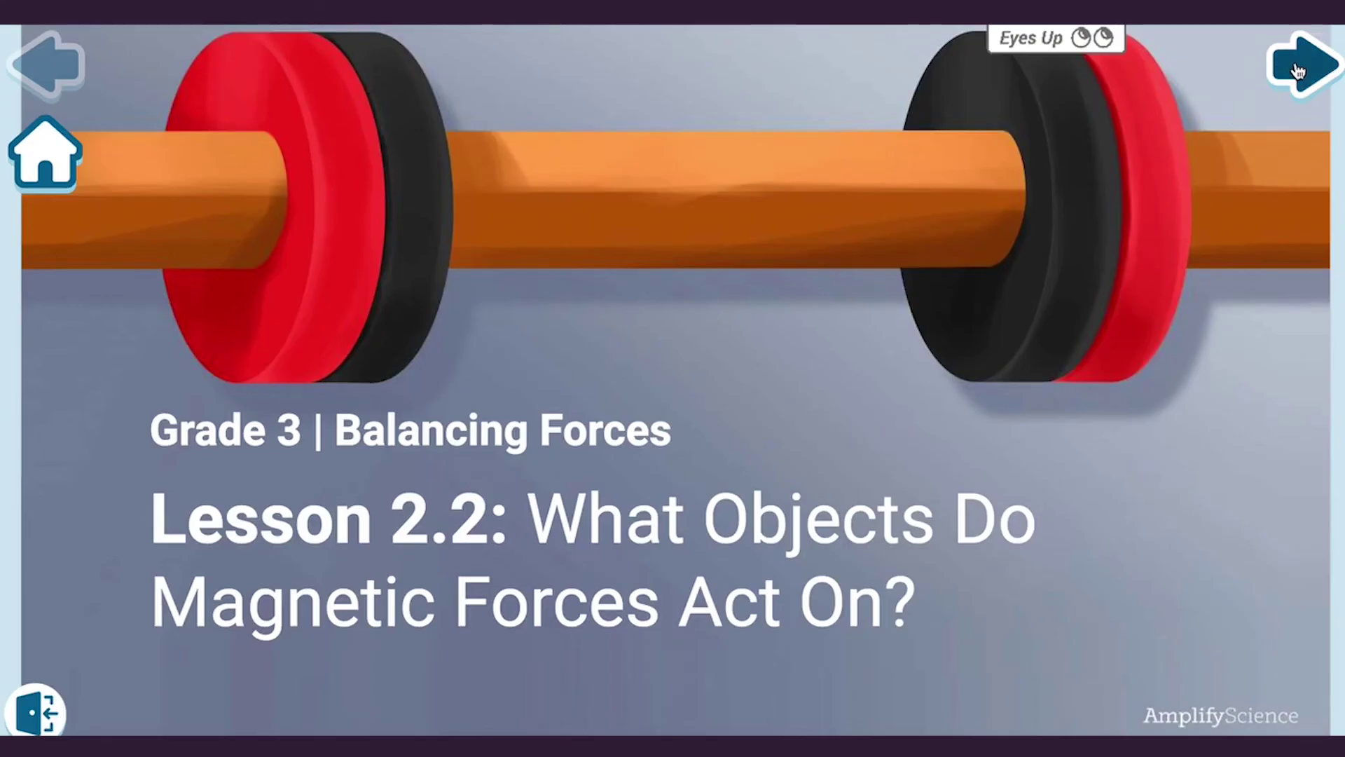
- Advance through the Activity 1, vocabulary and purpose slides to the Predict and Test worksheet
{"action": "left_click", "coordinate": [1299, 71]}
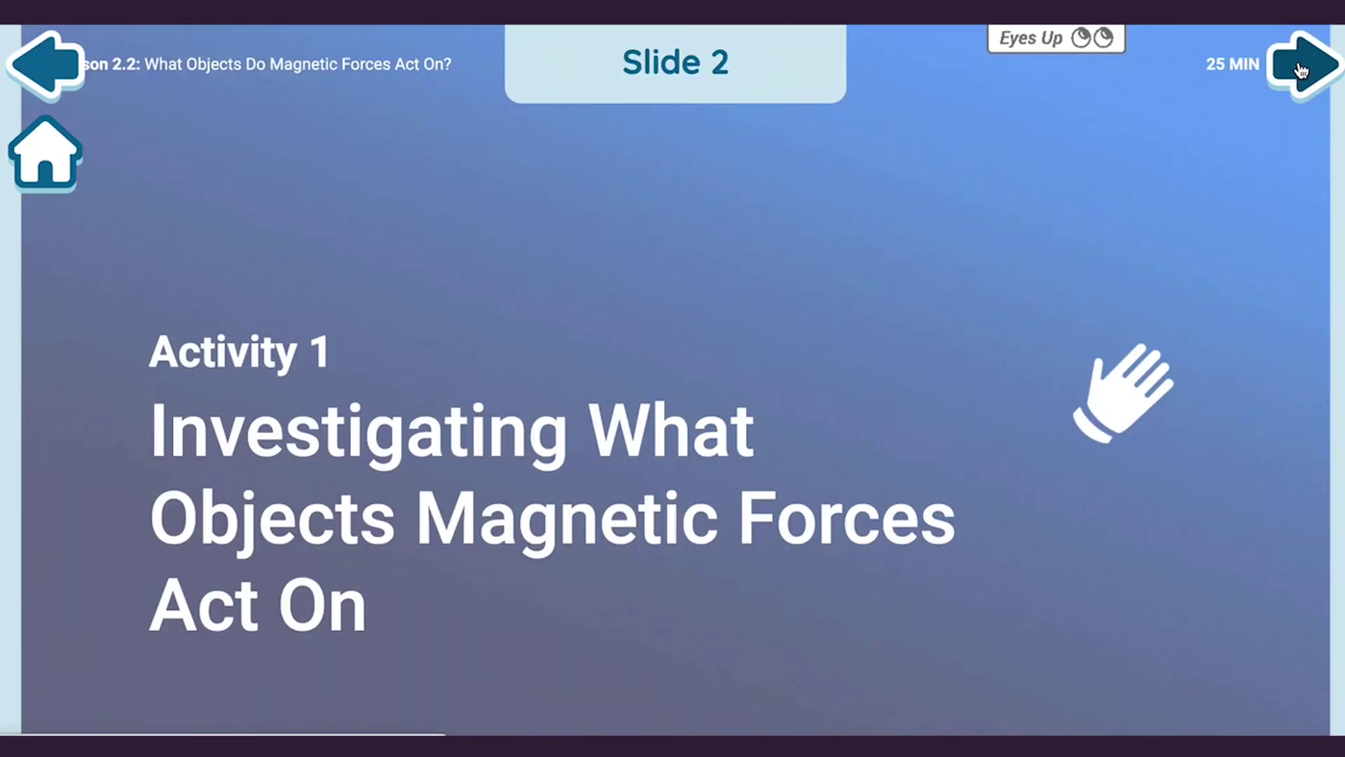
{"action": "left_click", "coordinate": [1300, 70]}
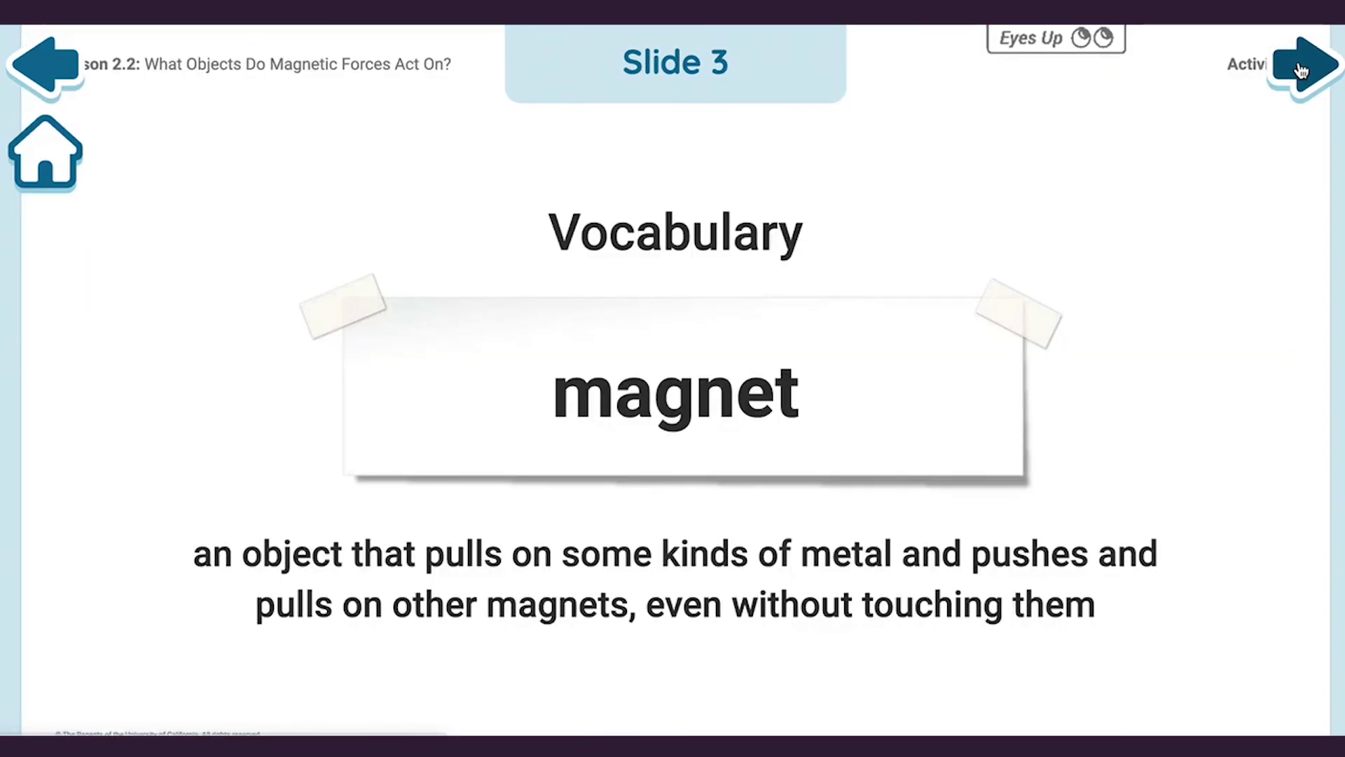
{"action": "left_click", "coordinate": [1299, 70]}
{"action": "left_click", "coordinate": [1300, 70]}
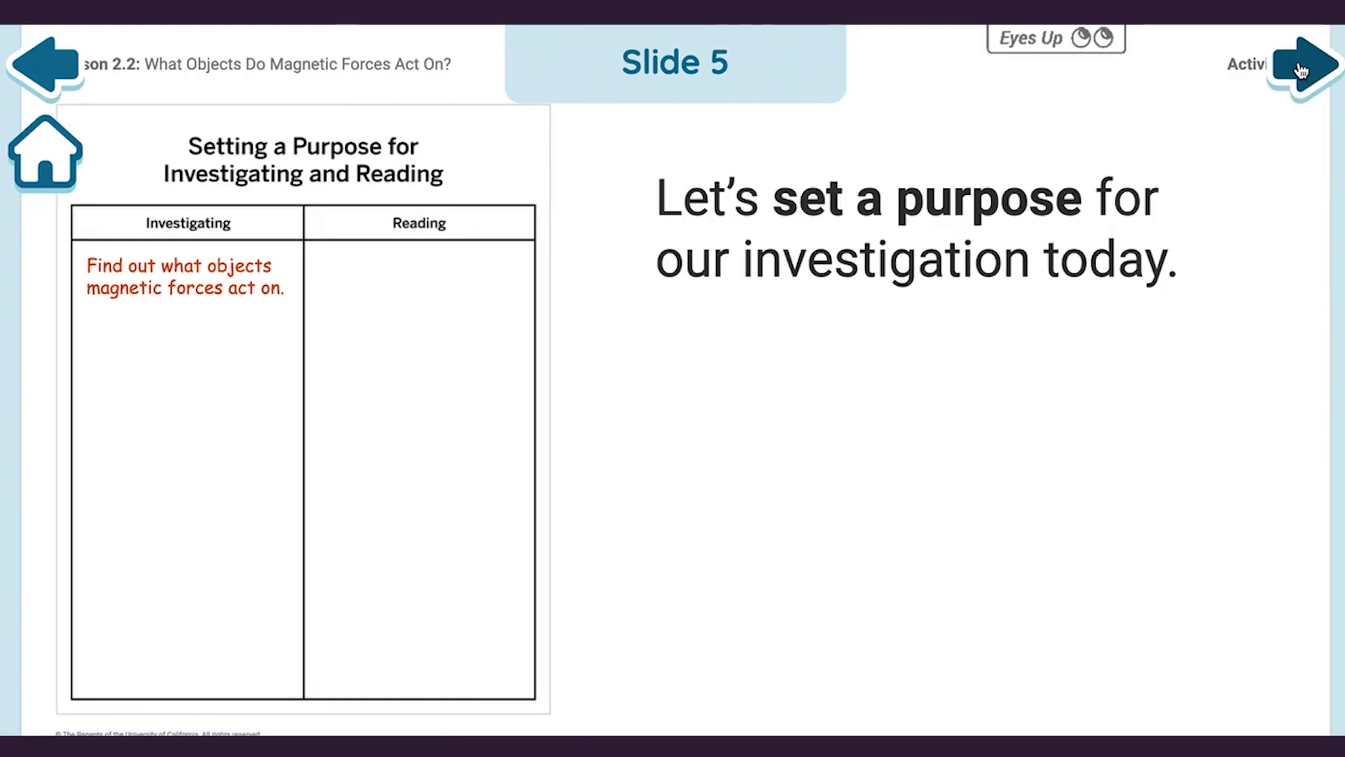
{"action": "left_click", "coordinate": [1299, 71]}
{"action": "left_click", "coordinate": [1300, 70]}
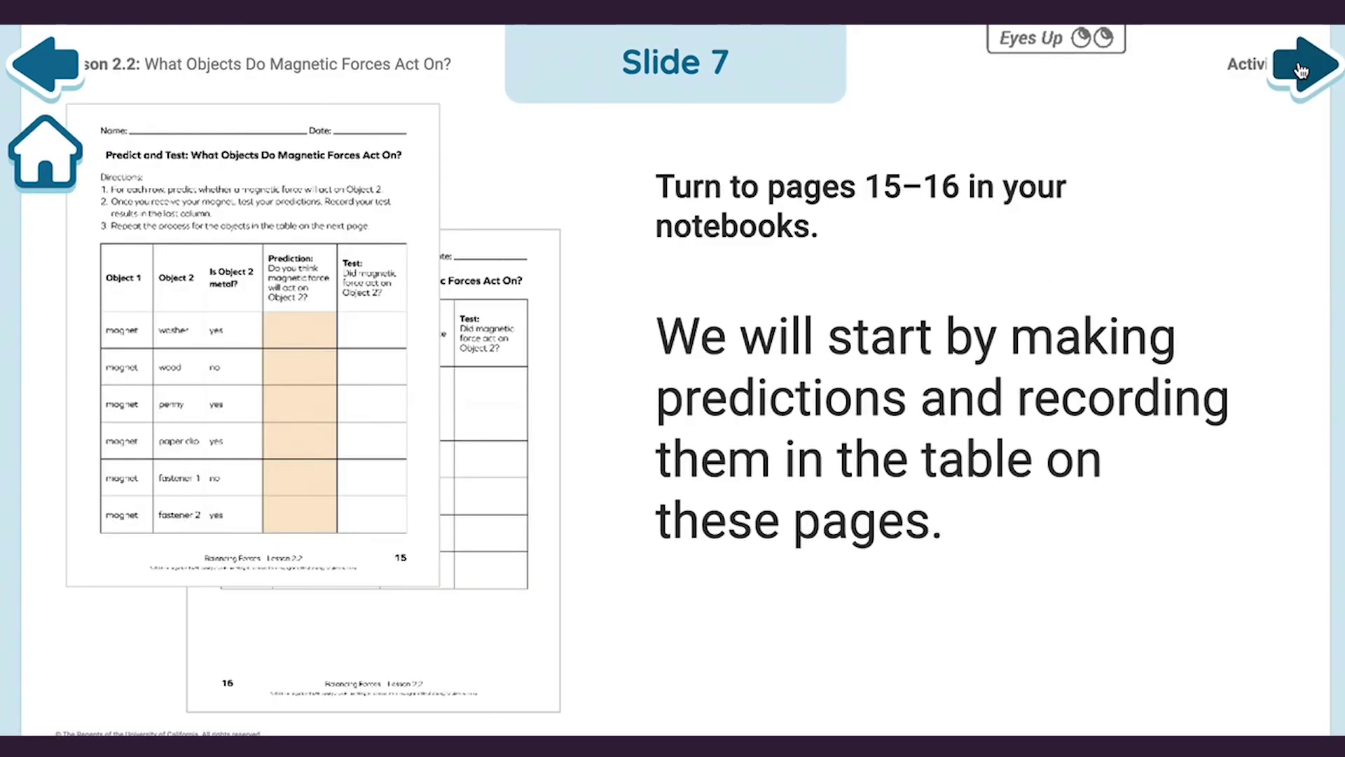
{"action": "left_click", "coordinate": [1299, 71]}
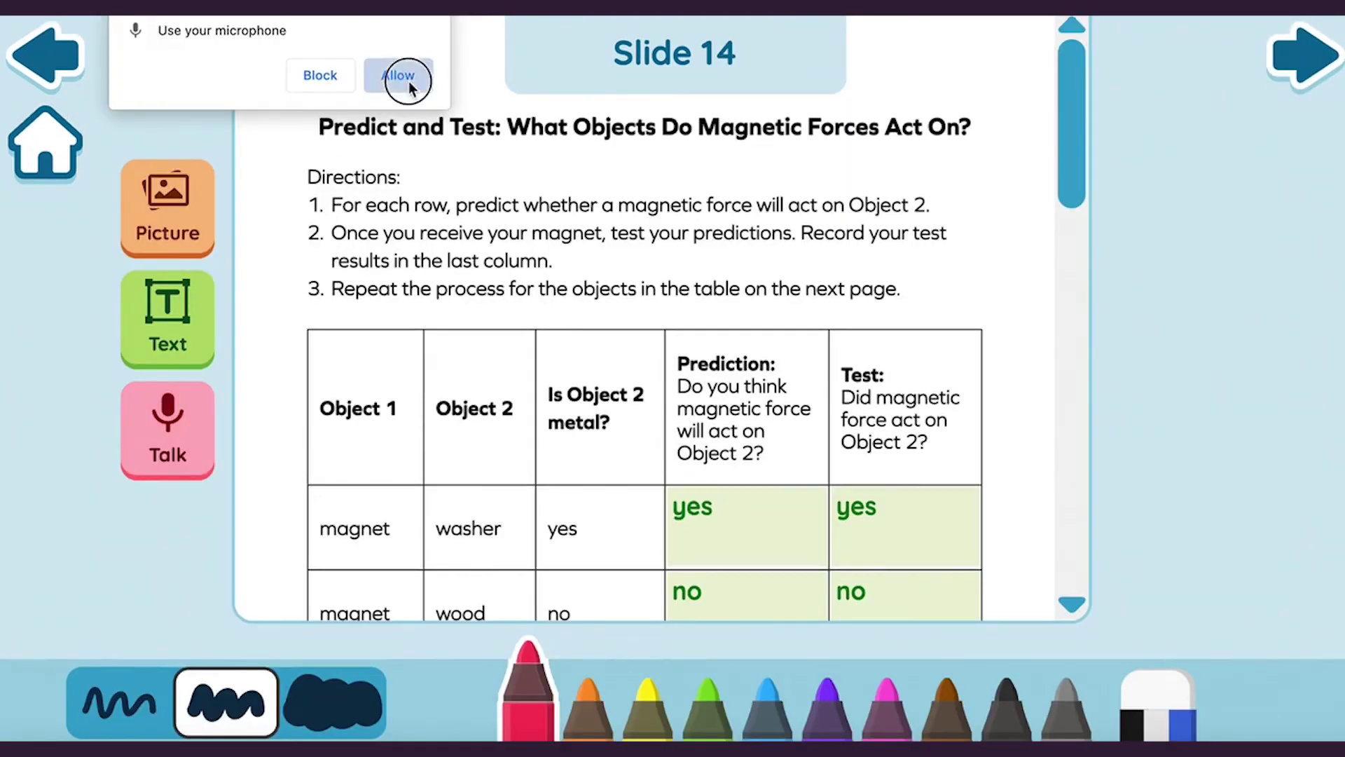
- Allow microphone access and record 'no' as the wood row's test result
{"action": "left_click", "coordinate": [393, 75]}
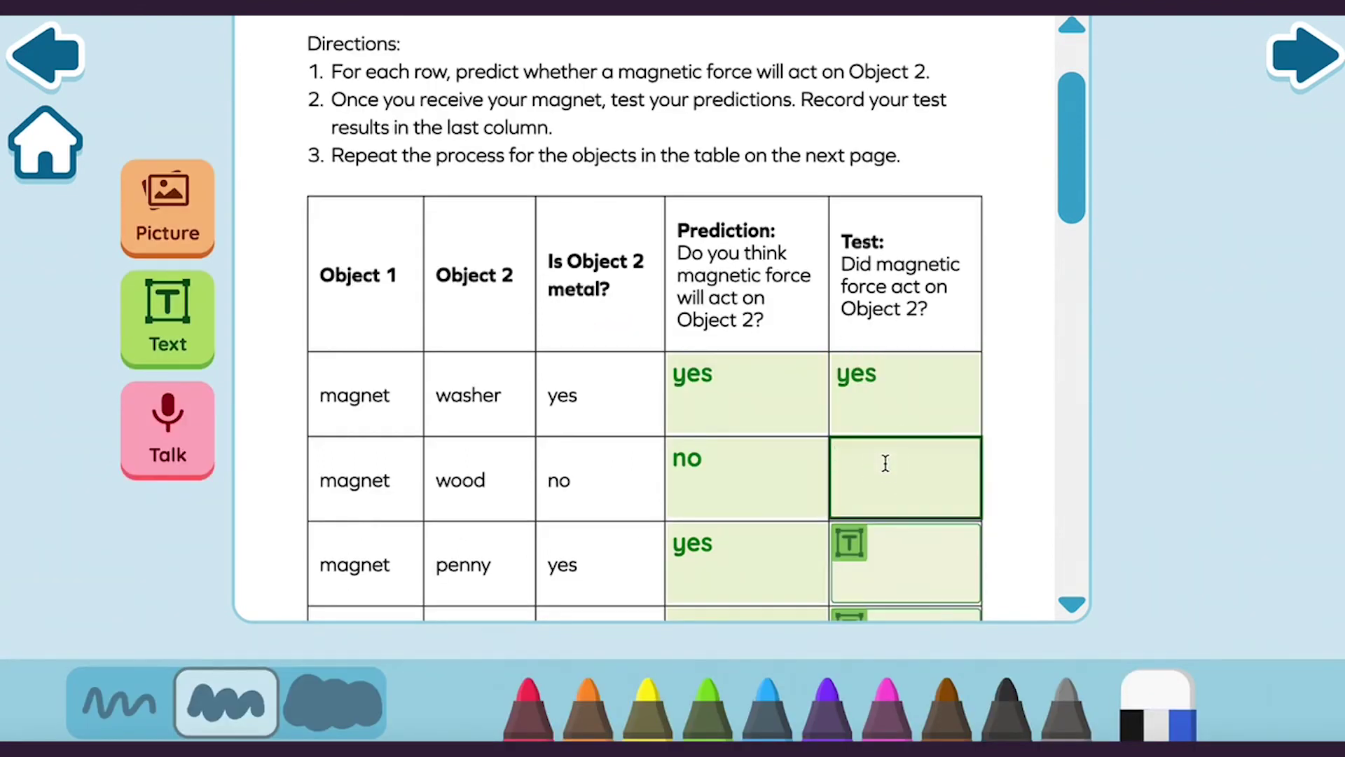
{"action": "type", "text": "no"}
{"action": "left_click", "coordinate": [873, 537]}
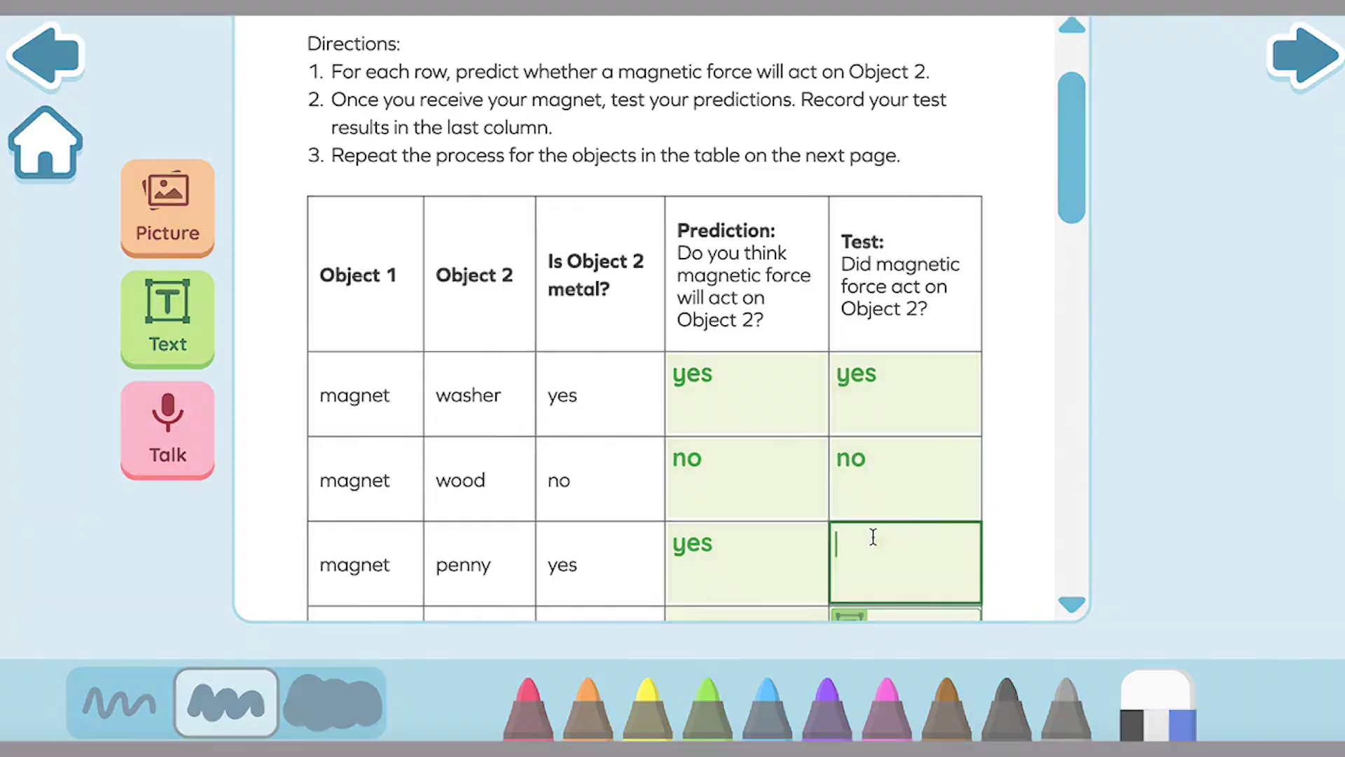